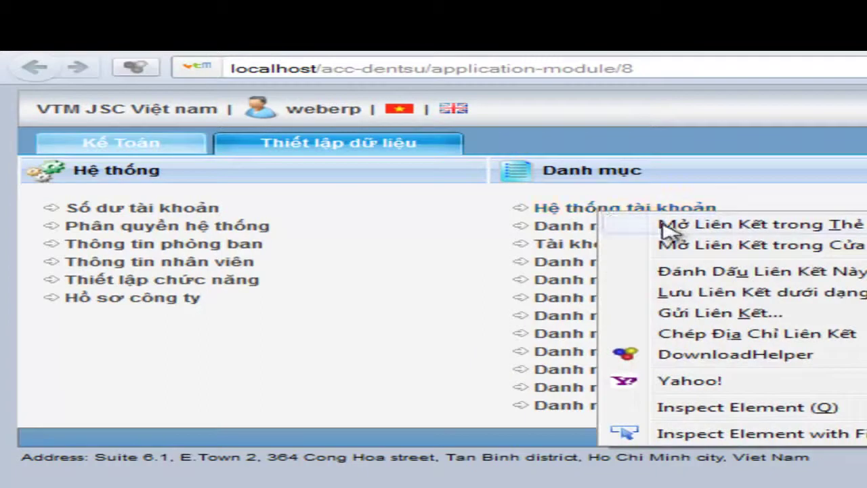
# Open the Hệ thống tài khoản chart of accounts in a new tab and switch to it.
pyautogui.click(669, 223)
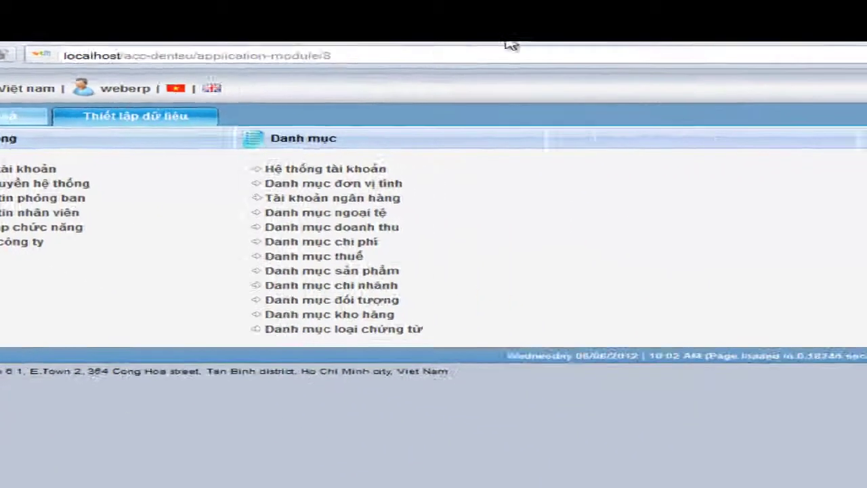
pyautogui.click(792, 49)
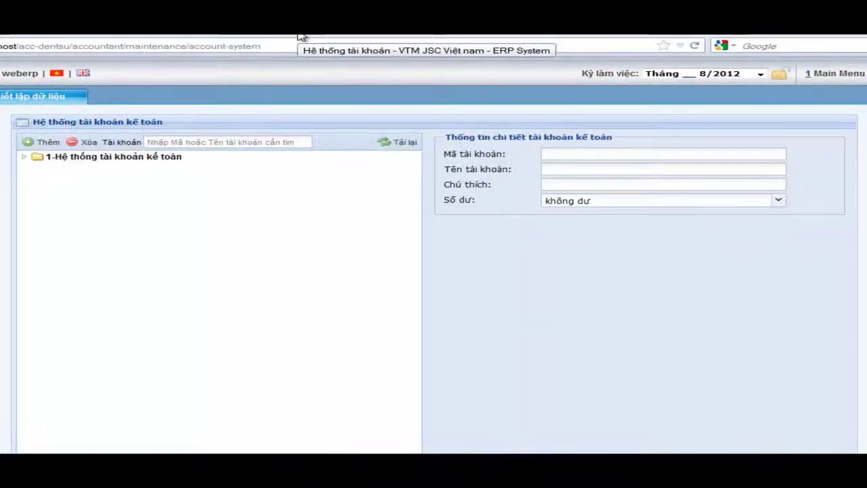
# Set account 1111-Tiền Việt Nam under 111-Tiền mặt to balance type dư nợ and add a sub-account.
pyautogui.click(24, 157)
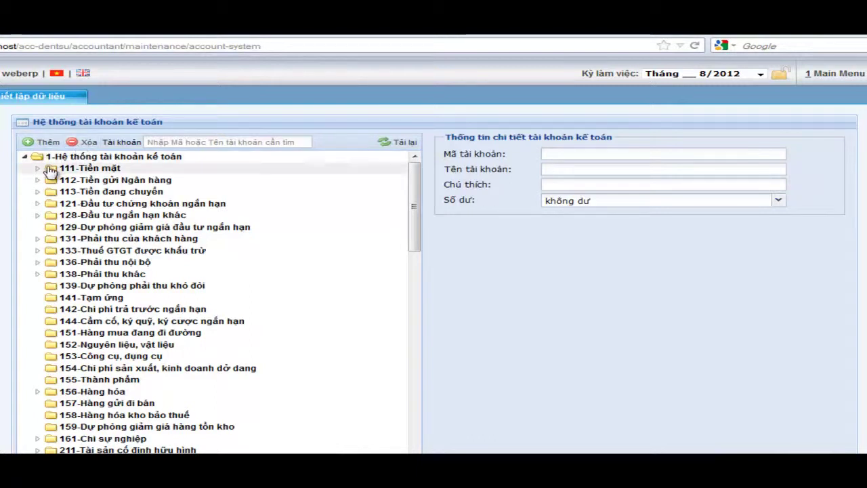
pyautogui.click(39, 169)
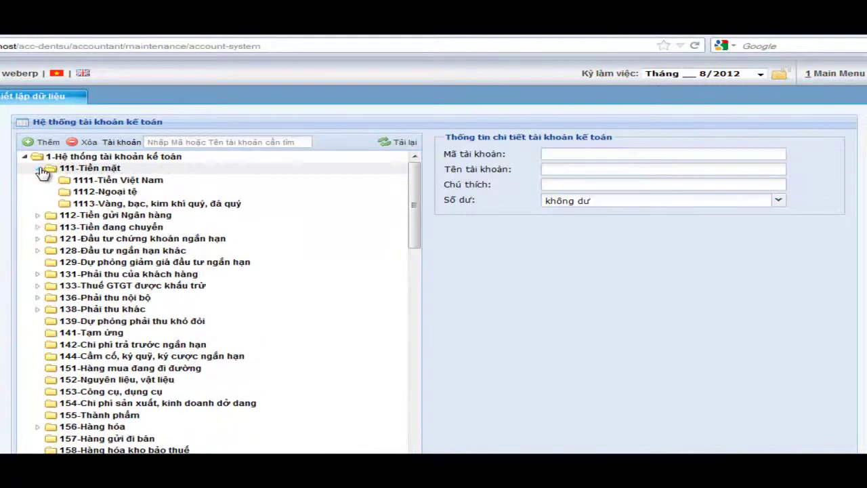
pyautogui.click(81, 182)
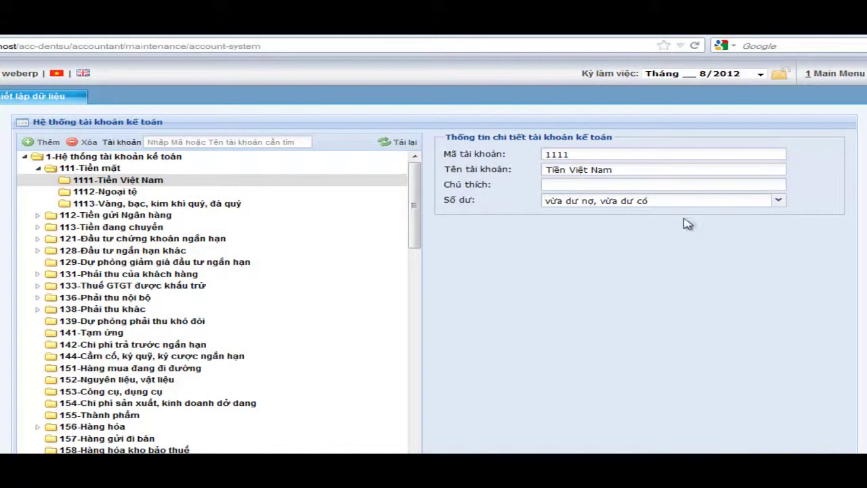
pyautogui.click(778, 203)
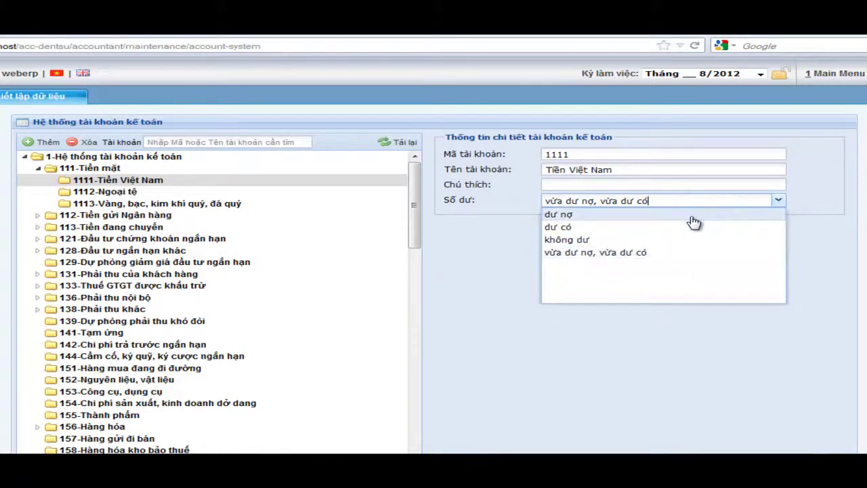
pyautogui.click(691, 216)
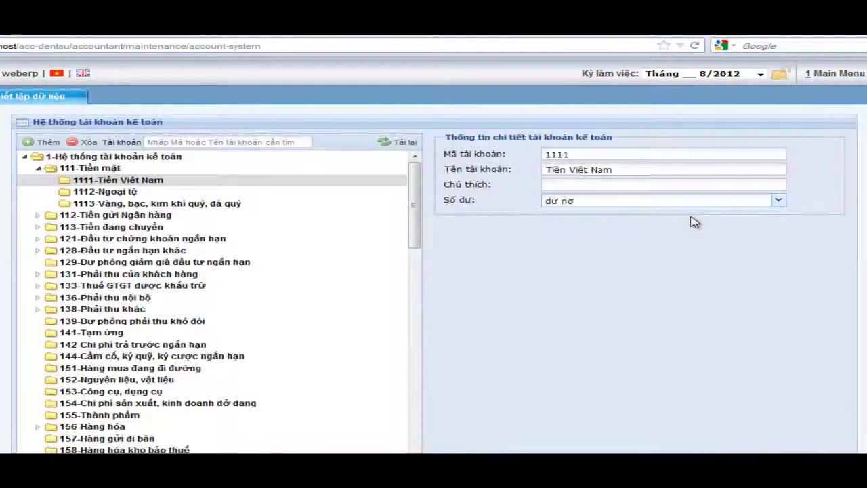
pyautogui.click(53, 144)
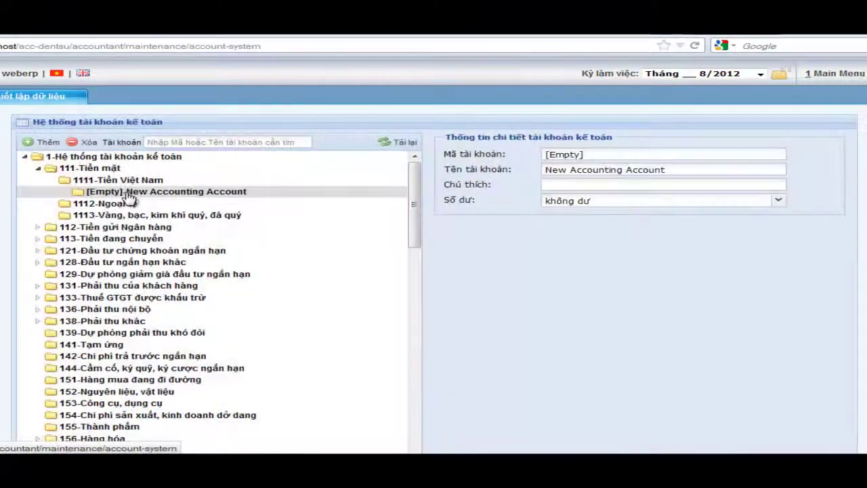
# Give the new sub-account under 1111 code 11111 and name 'Tiền mặt tại quỹ'.
pyautogui.click(125, 192)
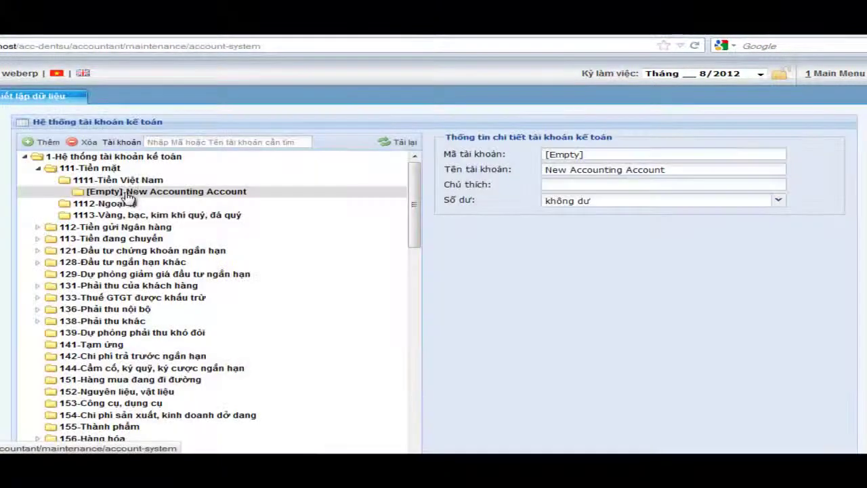
pyautogui.moveTo(598, 157); pyautogui.dragTo(506, 160)
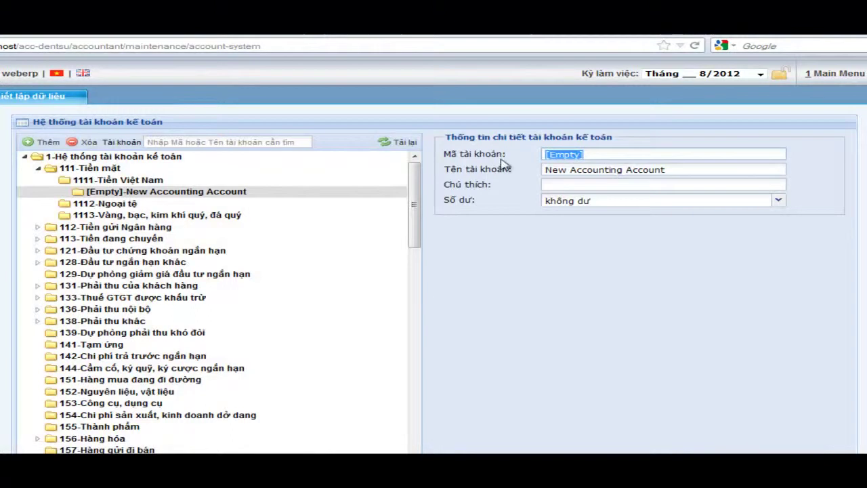
pyautogui.write('11111')
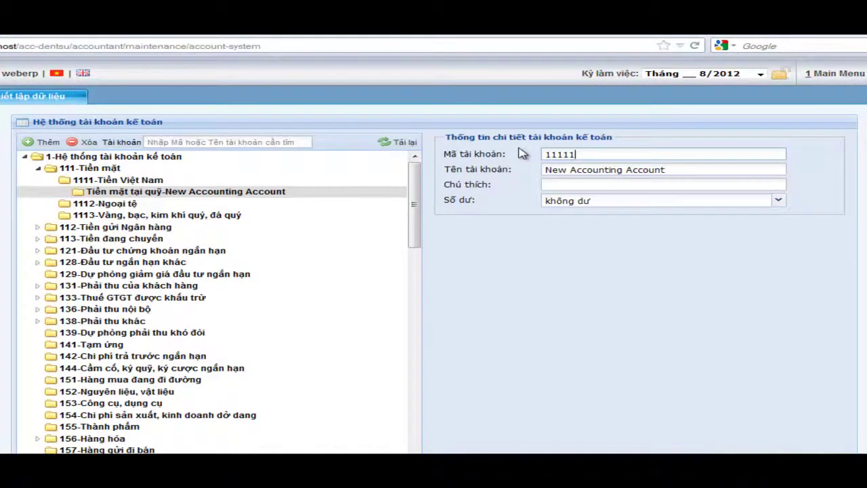
pyautogui.press('Tab')
pyautogui.write('T')
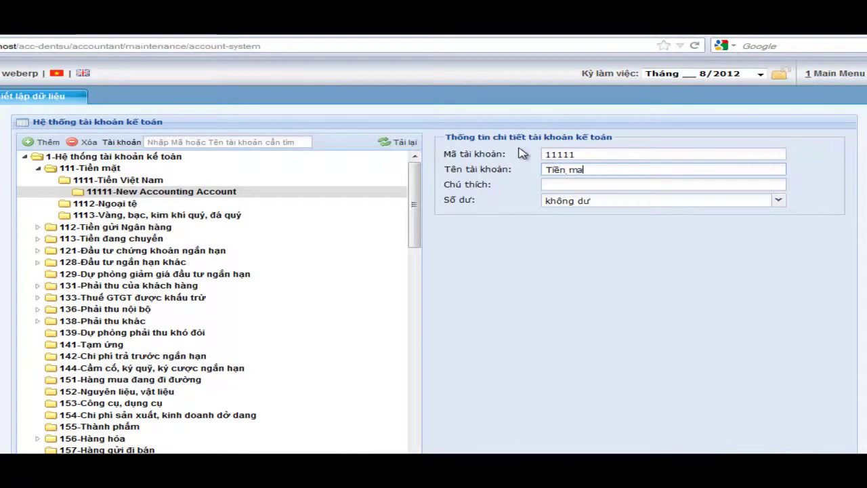
pyautogui.write('iền măặt tại quỹ')
pyautogui.press('Tab')
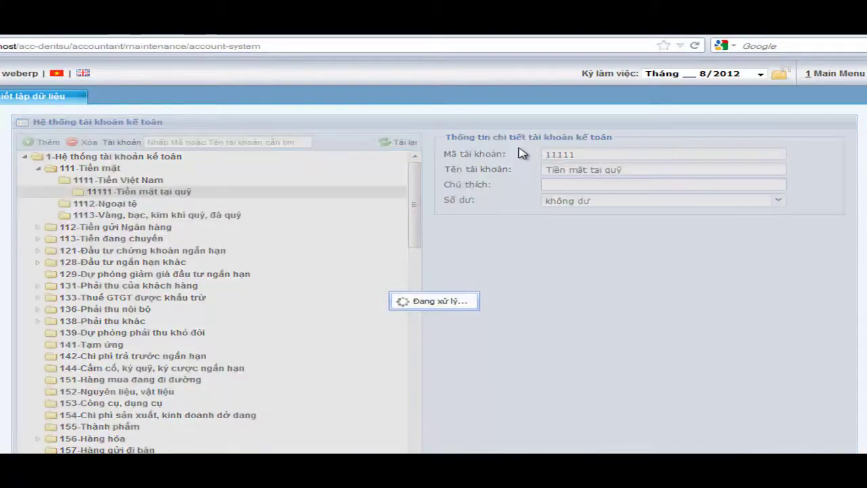
pyautogui.press('Tab')
# Set account 11111's balance type to dư nợ and check it against parent 1111.
pyautogui.click(778, 201)
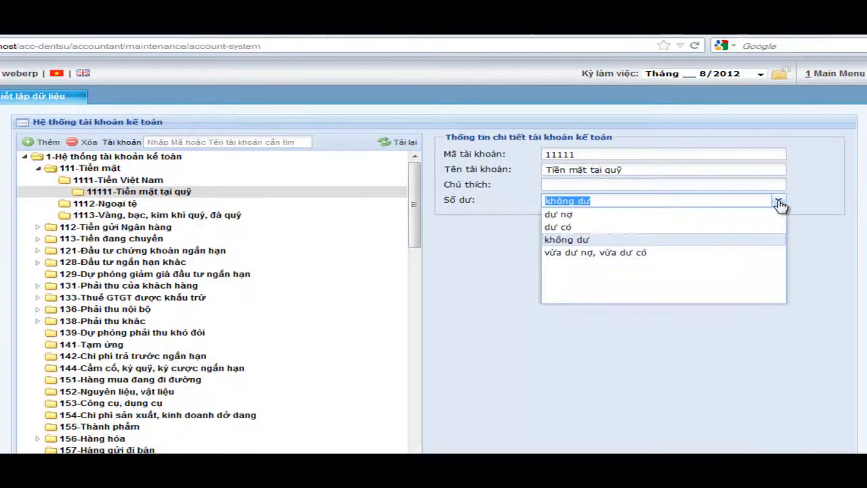
pyautogui.click(619, 215)
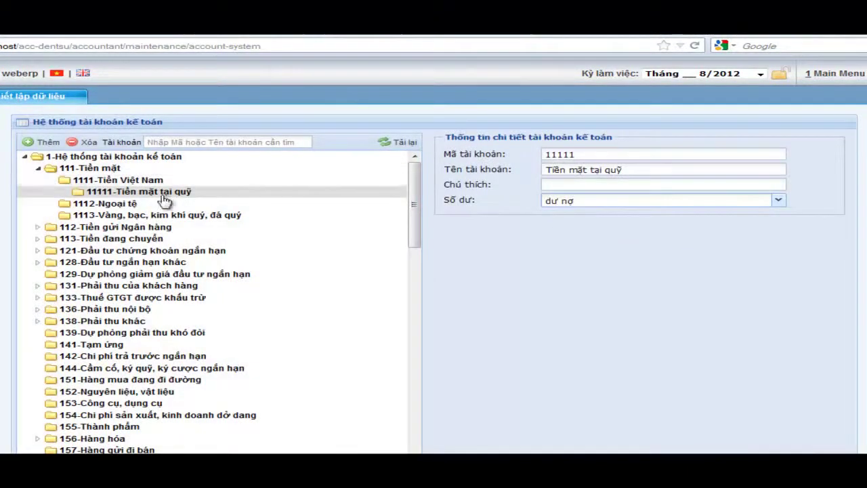
pyautogui.click(136, 182)
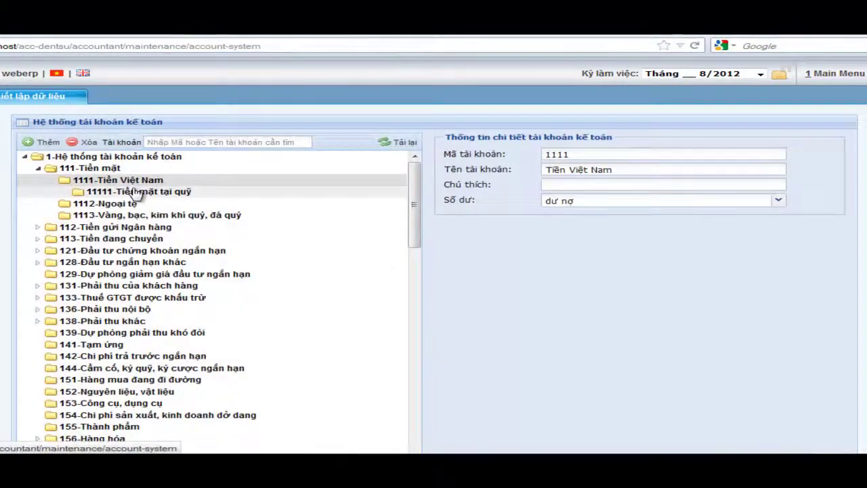
pyautogui.click(135, 192)
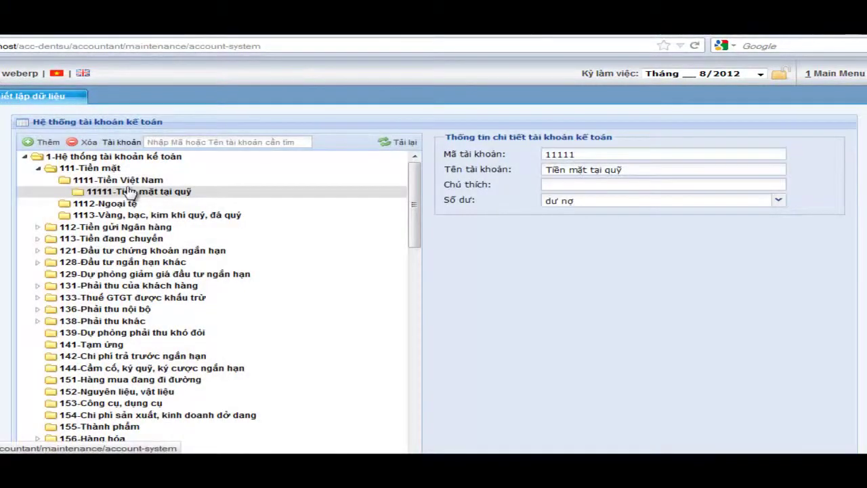
# Delete account 11111-Tiền mặt tại quỹ and review the chart from 111 to 911.
pyautogui.click(89, 143)
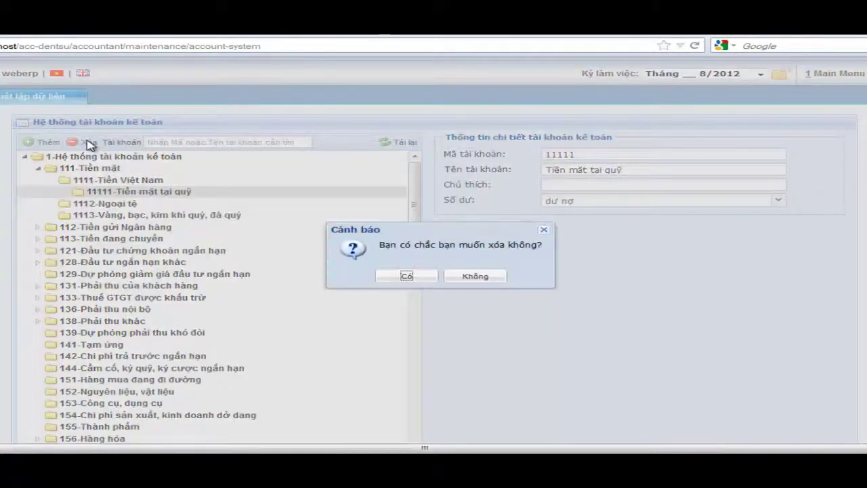
pyautogui.click(408, 276)
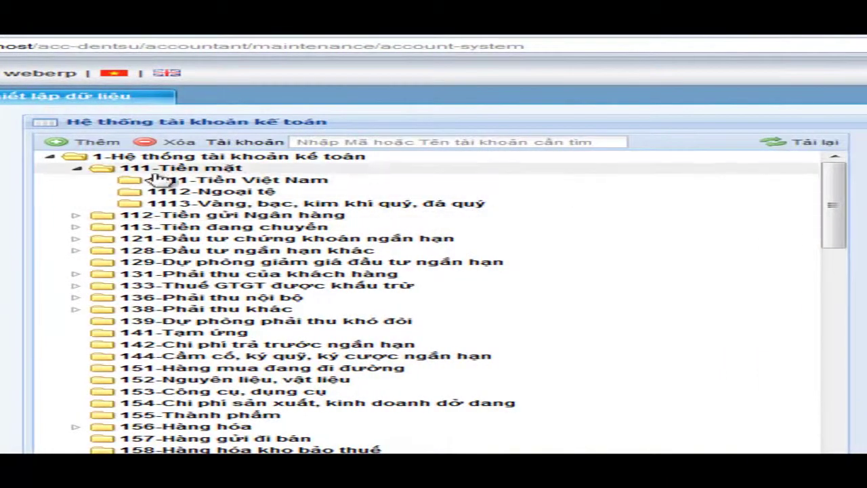
pyautogui.moveTo(840, 186); pyautogui.dragTo(793, 410)
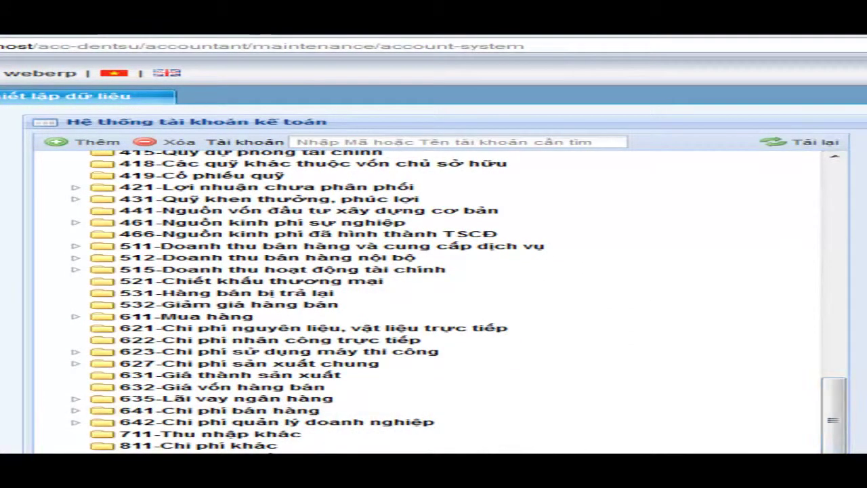
pyautogui.scroll(-2, 433, 271)
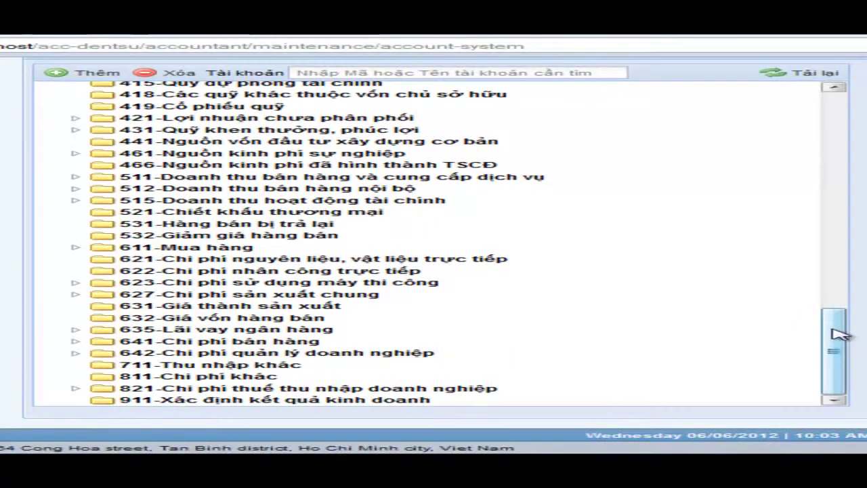
pyautogui.moveTo(836, 354); pyautogui.dragTo(862, 108)
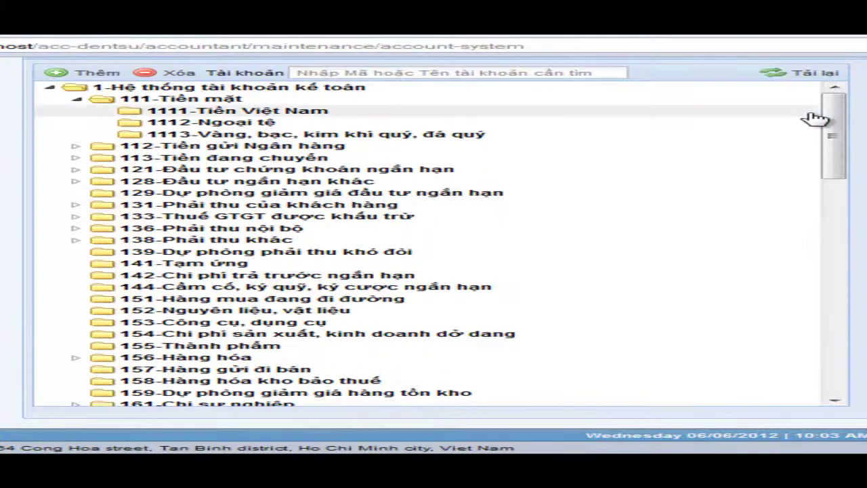
pyautogui.scroll(2, 814, 116)
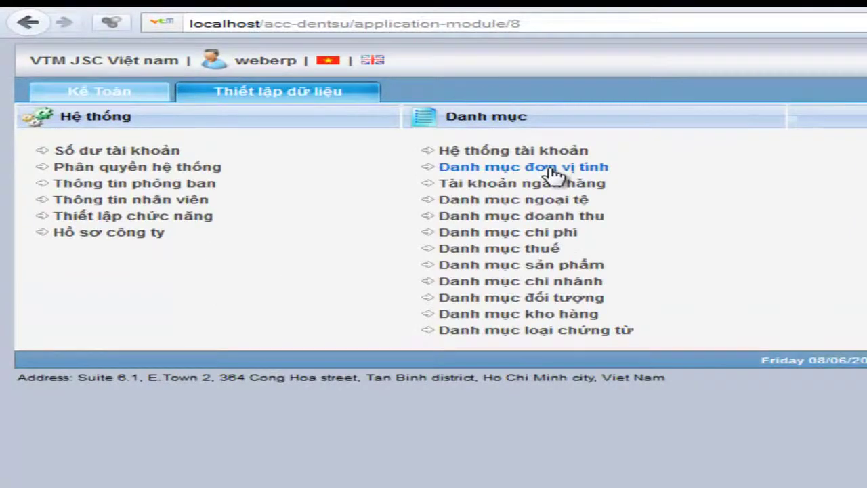
# Open Danh mục đơn vị tính in a new tab and reload its 50 units of measure.
pyautogui.rightClick(554, 172)
pyautogui.click(641, 190)
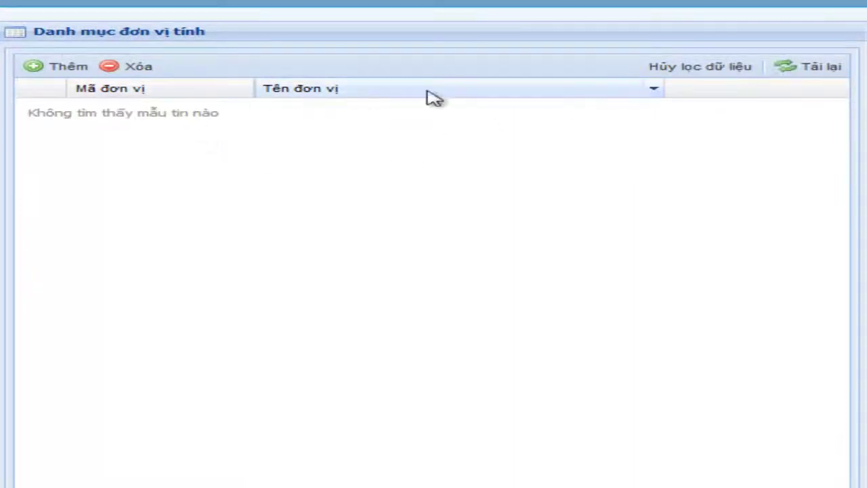
pyautogui.click(800, 70)
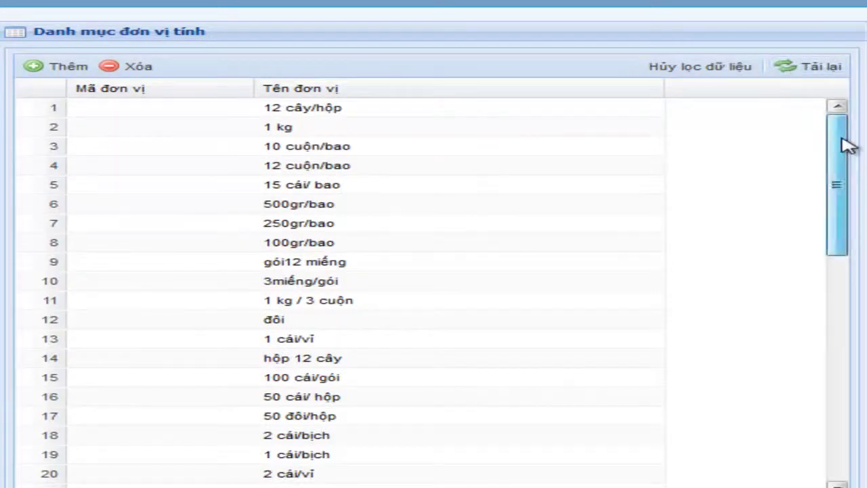
pyautogui.scroll(-3, 339, 170)
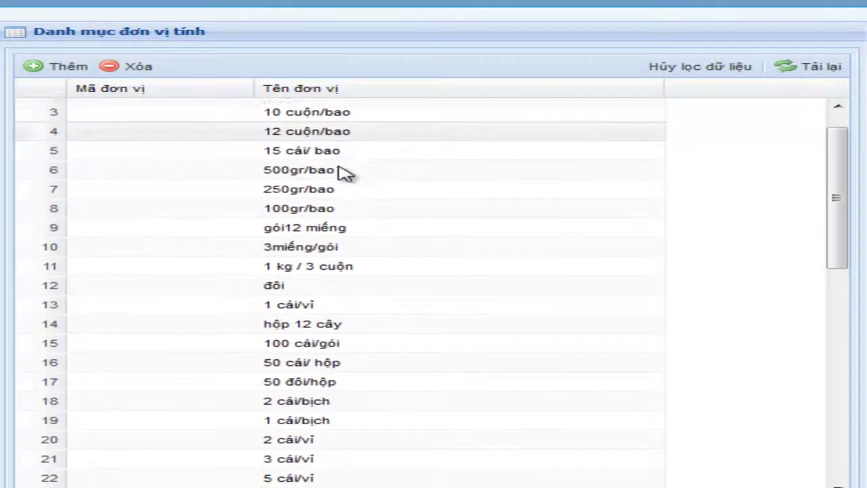
pyautogui.moveTo(842, 203); pyautogui.dragTo(833, 410)
# Add unit of measure code 'tan' named 'Tấn' as row 51.
pyautogui.click(68, 66)
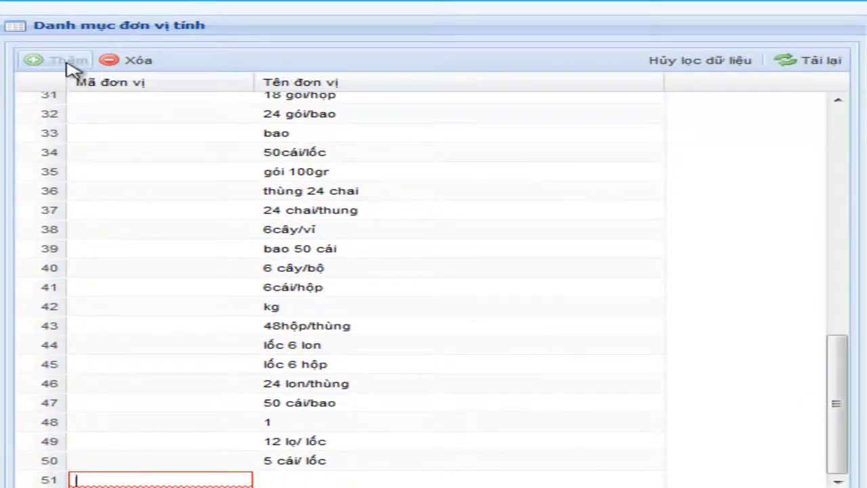
pyautogui.write('ta')
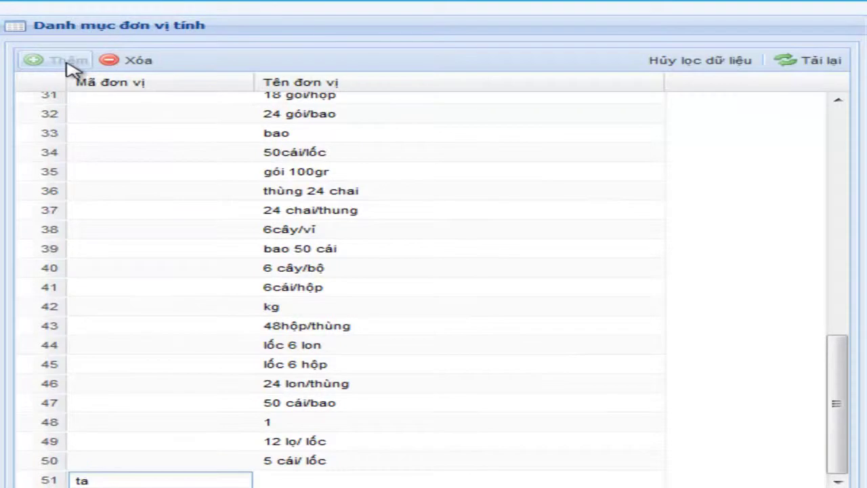
pyautogui.write('n')
pyautogui.press('Tab')
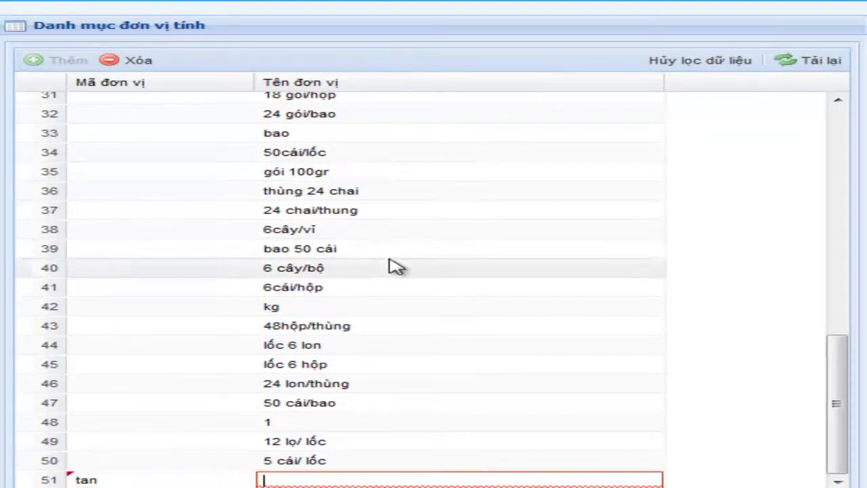
pyautogui.write('Tấn')
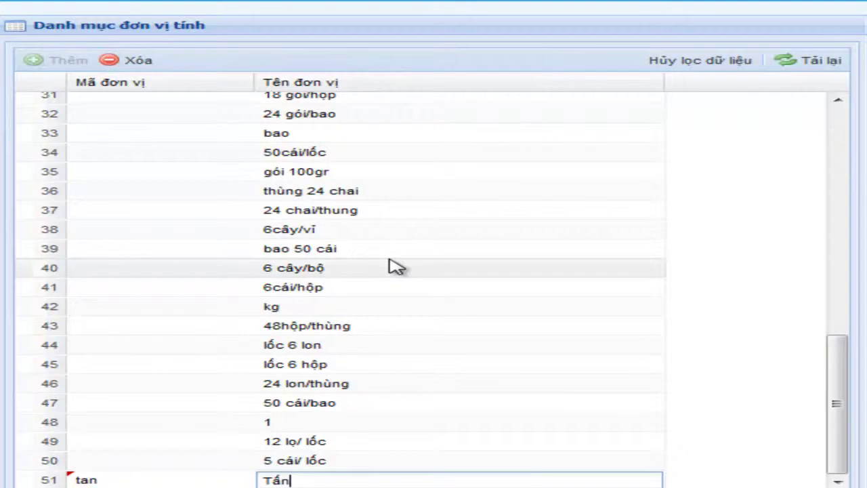
pyautogui.press('Return')
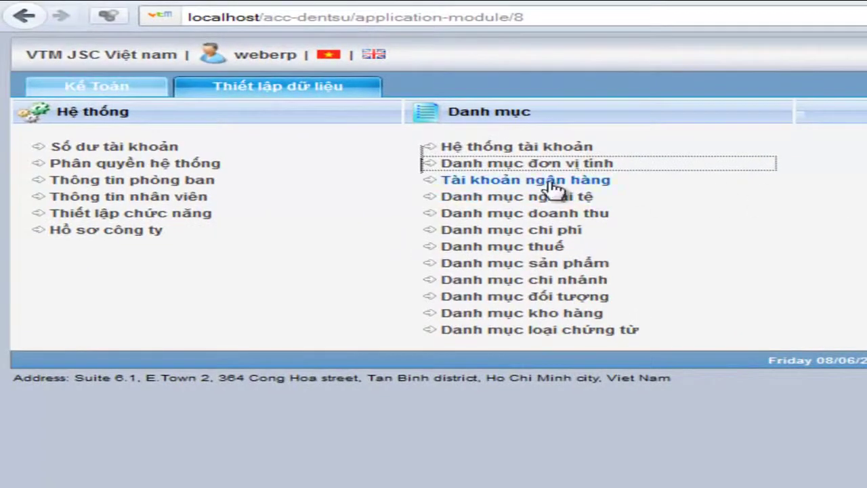
# Open the bank catalogue in a new tab and add bank code viettin named VietTin Bank.
pyautogui.rightClick(590, 187)
pyautogui.click(615, 196)
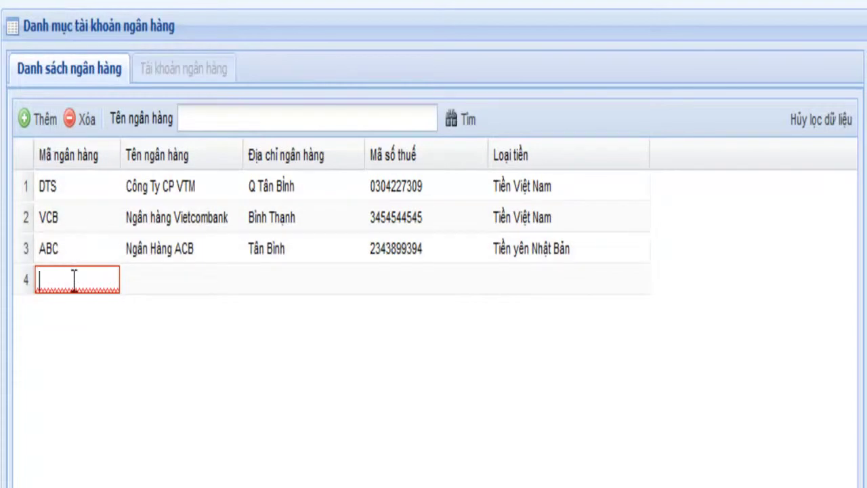
pyautogui.write('i')
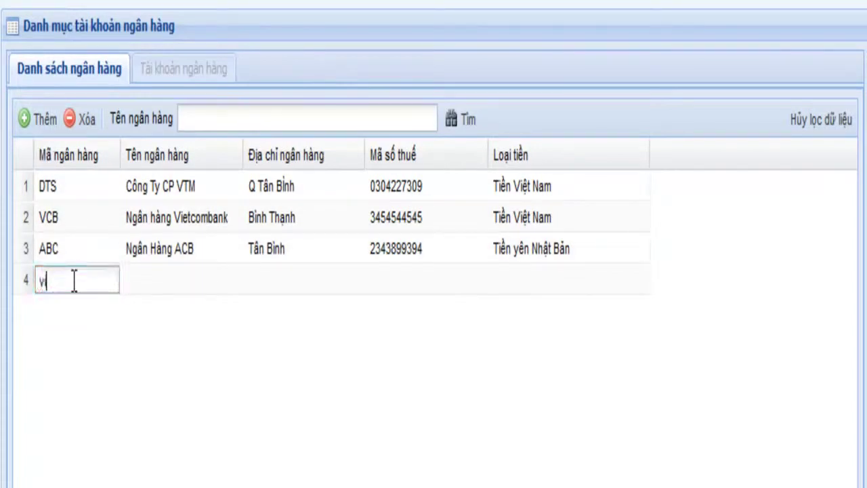
pyautogui.write('ettin')
pyautogui.press('Return')
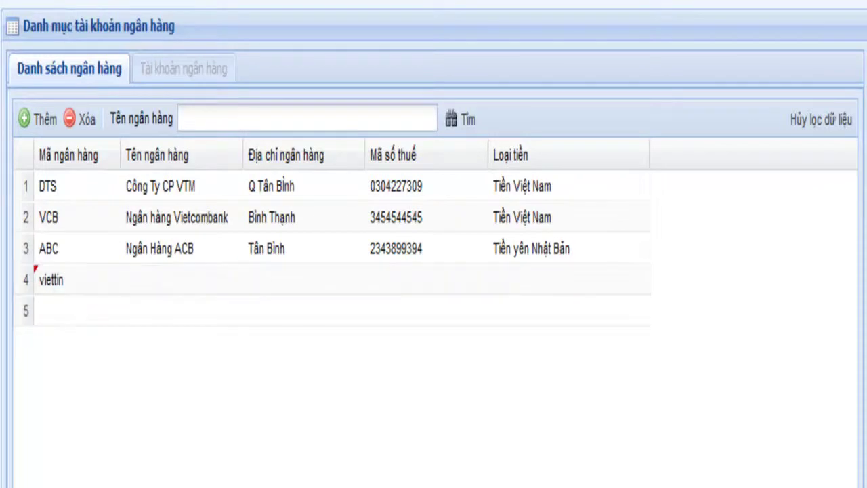
pyautogui.click(175, 280)
pyautogui.write('VietTin Bank')
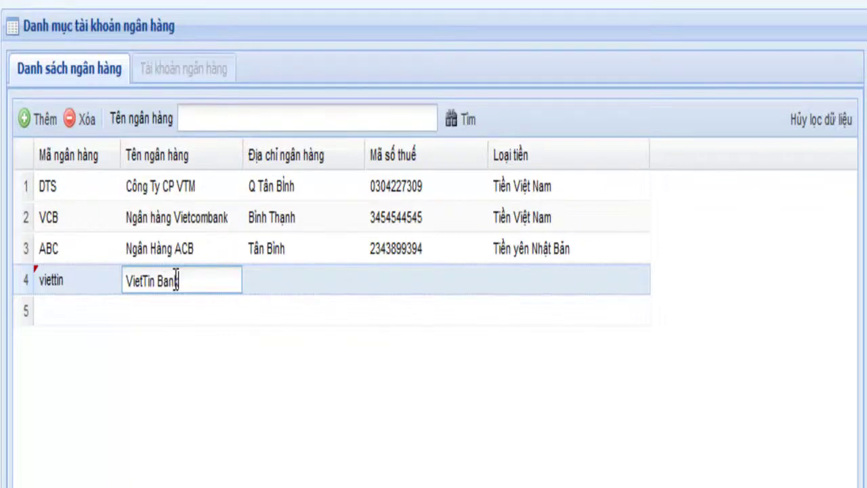
pyautogui.click(278, 290)
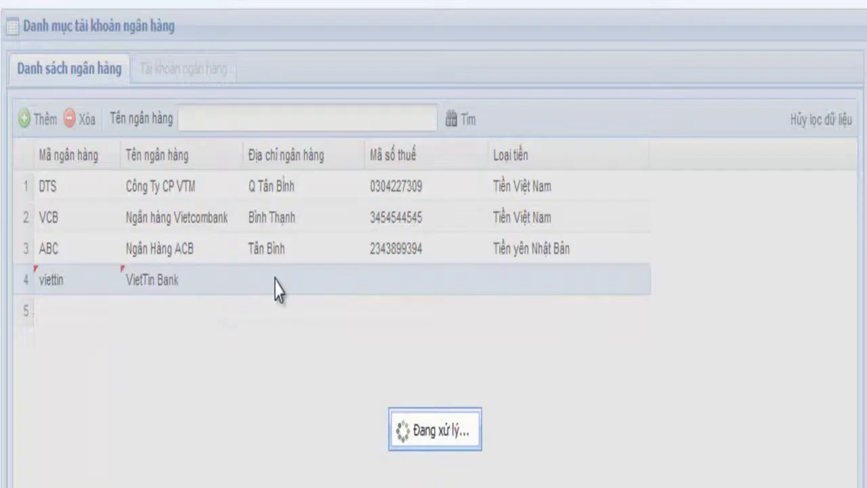
# Give VietTin Bank address Quận 10, its tax code, and currency Tiền Việt Nam.
pyautogui.click(276, 279)
pyautogui.write('QUa')
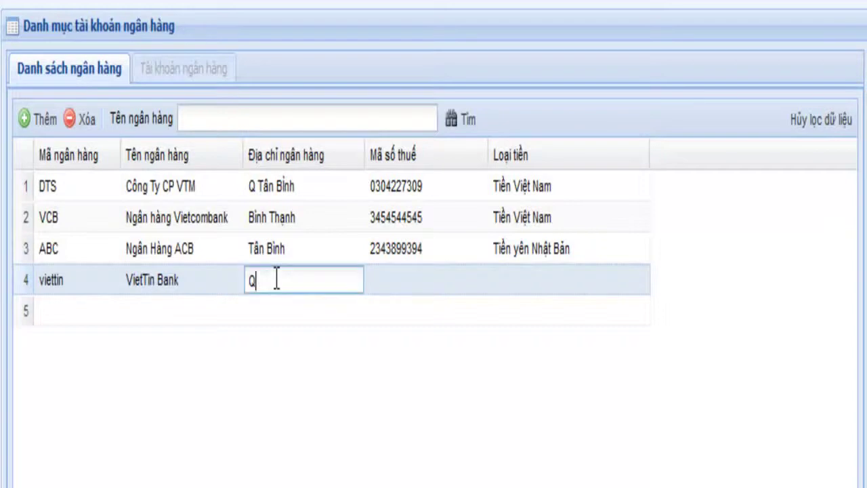
pyautogui.click(386, 284)
pyautogui.click(386, 277)
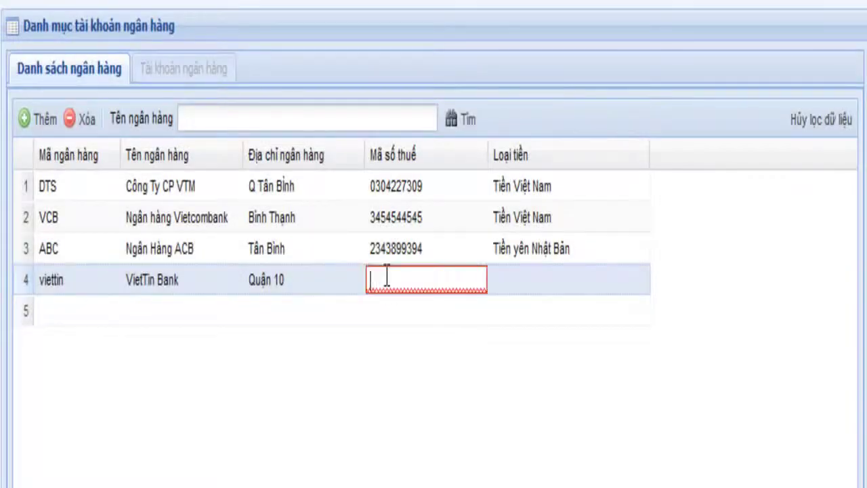
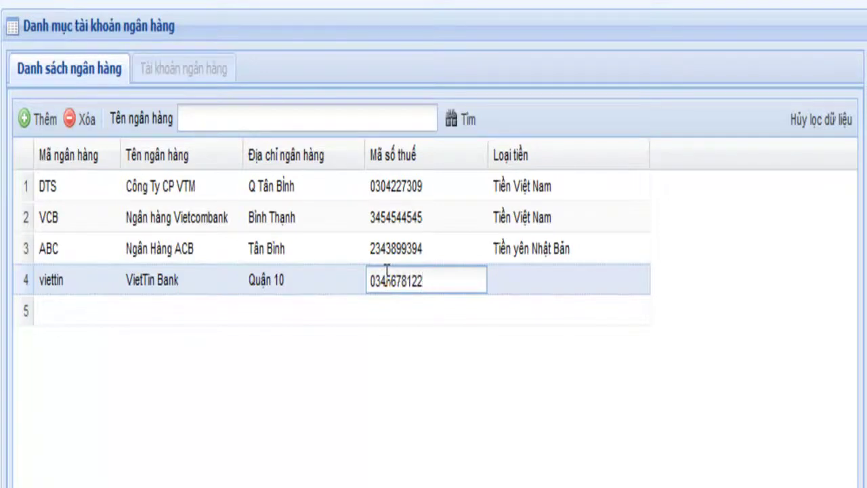
pyautogui.click(549, 286)
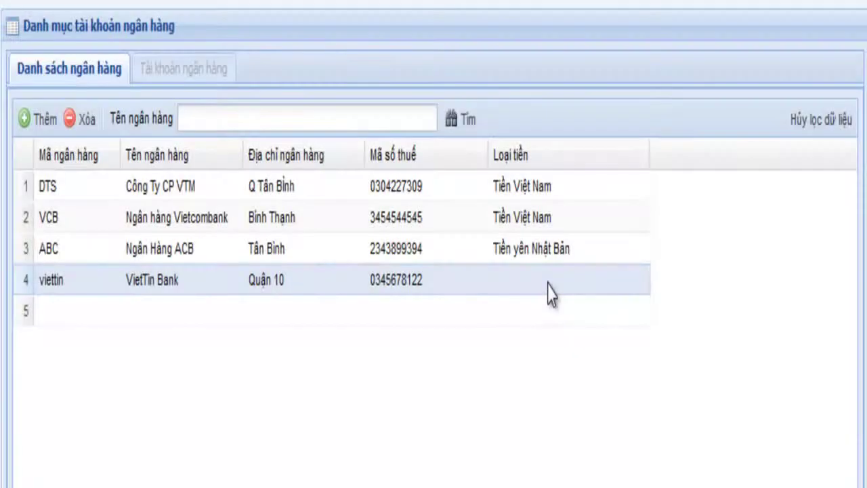
pyautogui.click(640, 279)
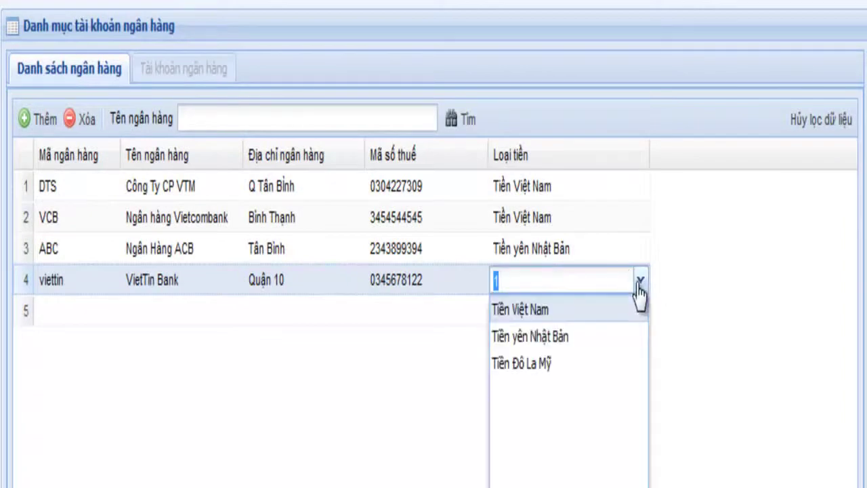
pyautogui.click(557, 310)
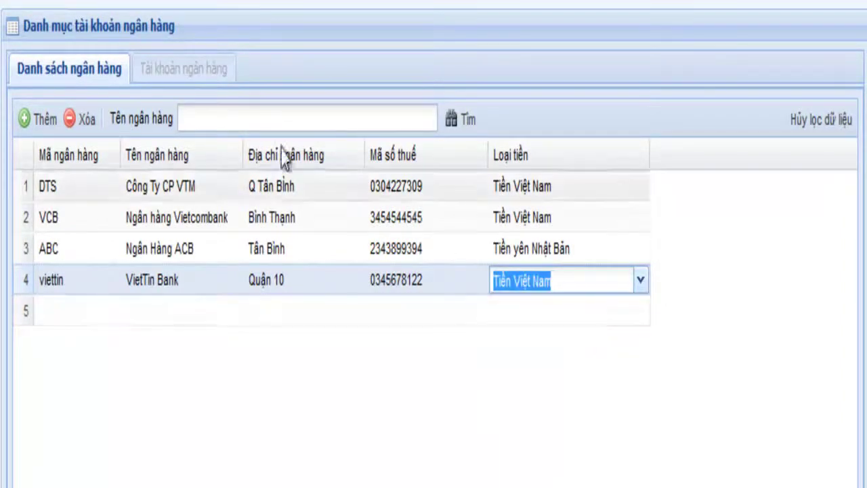
pyautogui.click(28, 288)
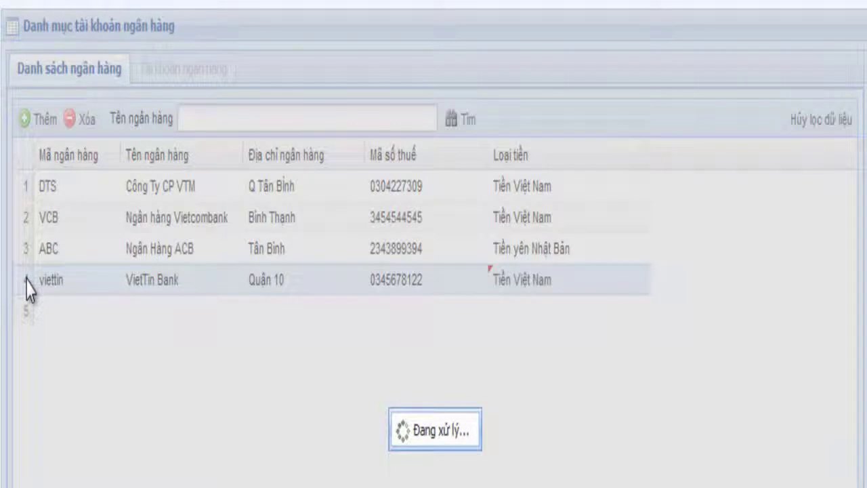
# Add a Tiền Việt Nam account for VietTin Bank with its account number, dated 08/06/2012.
pyautogui.doubleClick(29, 288)
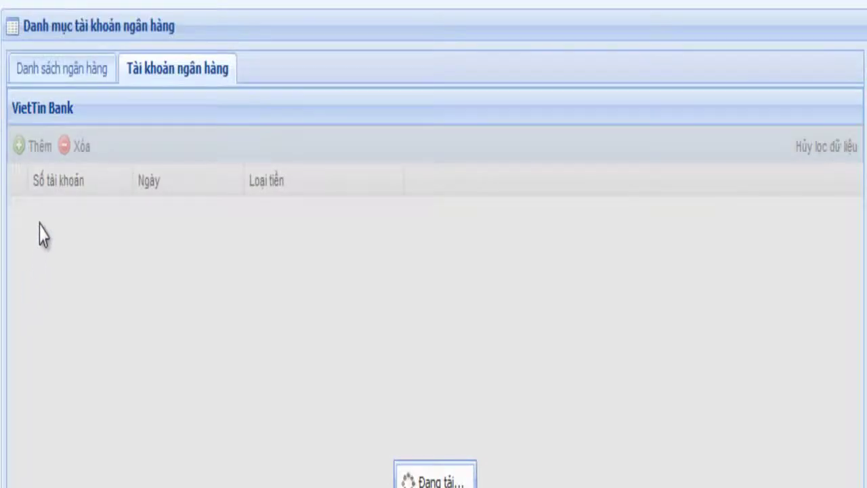
pyautogui.click(32, 147)
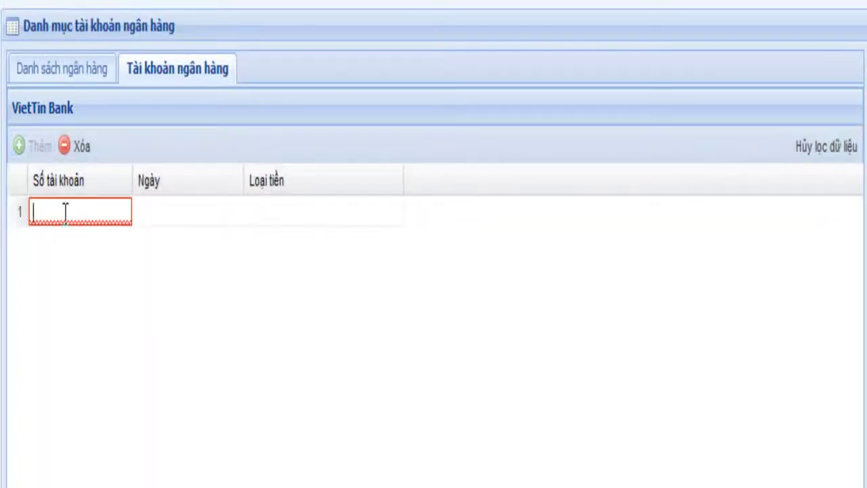
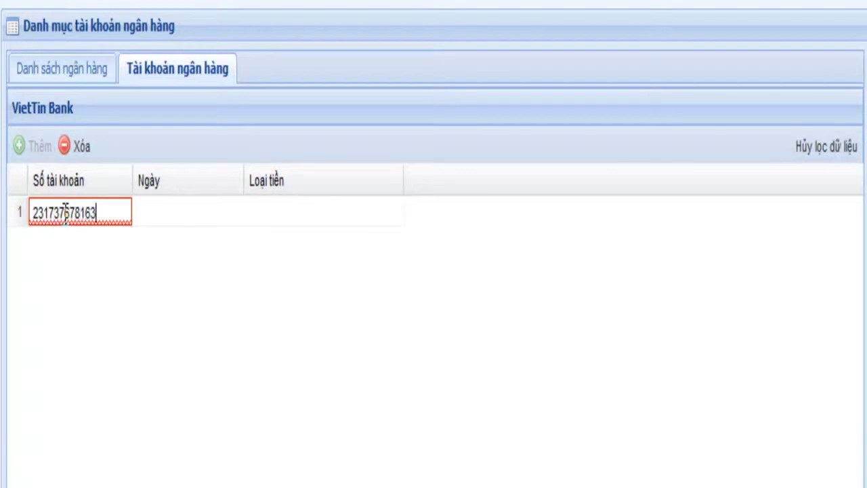
pyautogui.press('Tab')
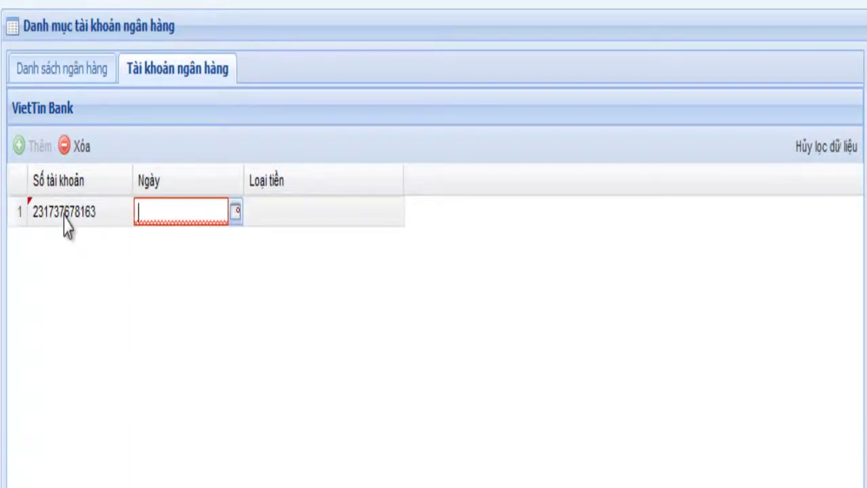
pyautogui.press('Down')
pyautogui.press('Left')
pyautogui.press('Left')
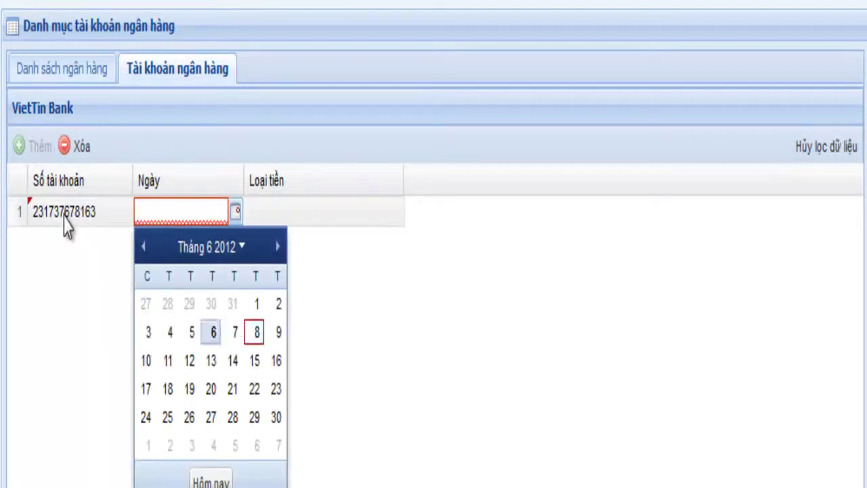
pyautogui.press('Right')
pyautogui.press('Right')
pyautogui.press('Return')
pyautogui.press('Tab')
pyautogui.press('Down')
pyautogui.press('Down')
pyautogui.press('Up')
pyautogui.press('Return')
# Add a second Tiền Đô La Mỹ account dated 08/06/2012, then close the bank catalogue.
pyautogui.click(46, 145)
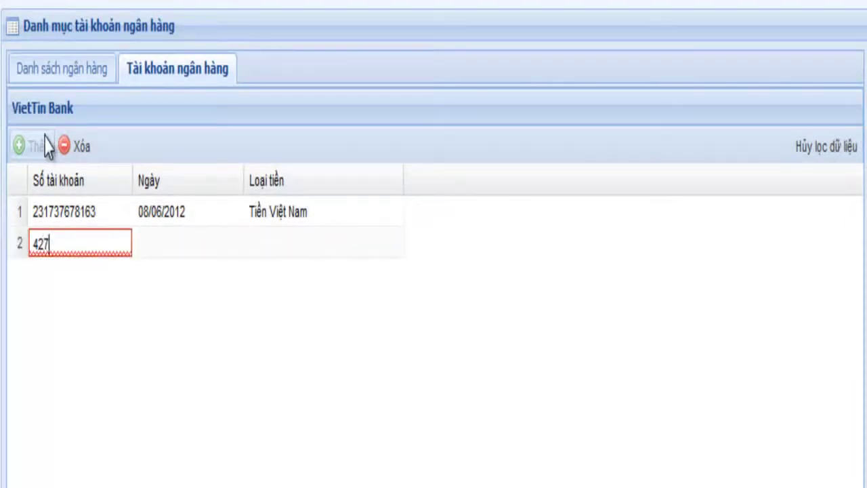
pyautogui.press('Tab')
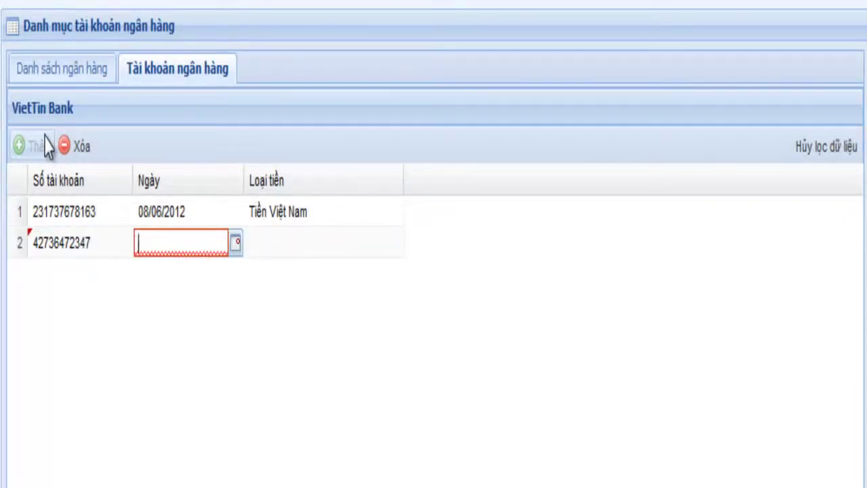
pyautogui.press('Down')
pyautogui.press('Return')
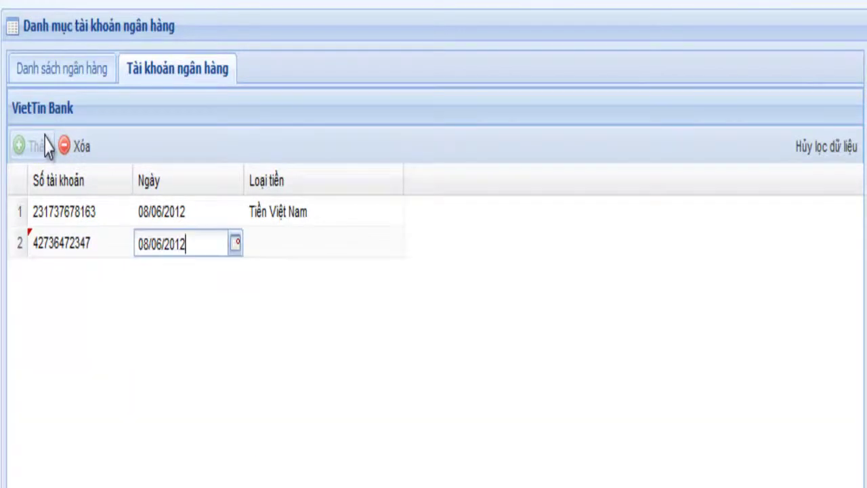
pyautogui.press('Tab')
pyautogui.press('Down')
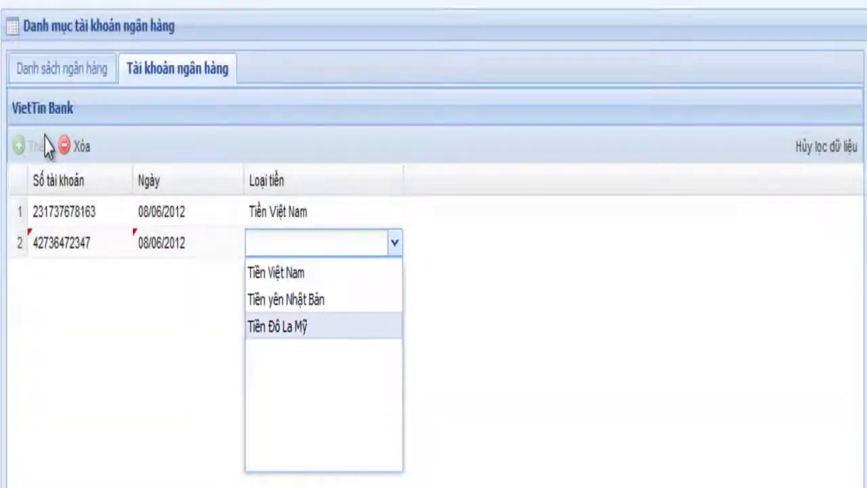
pyautogui.press('Return')
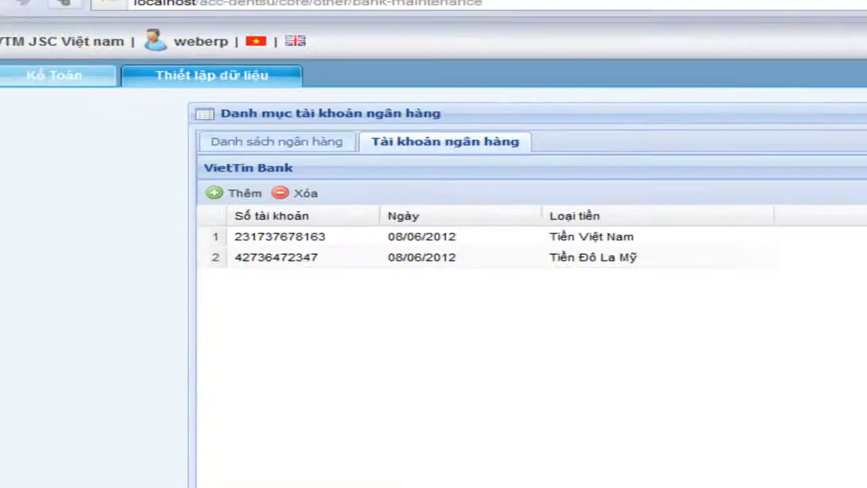
pyautogui.click(850, 2)
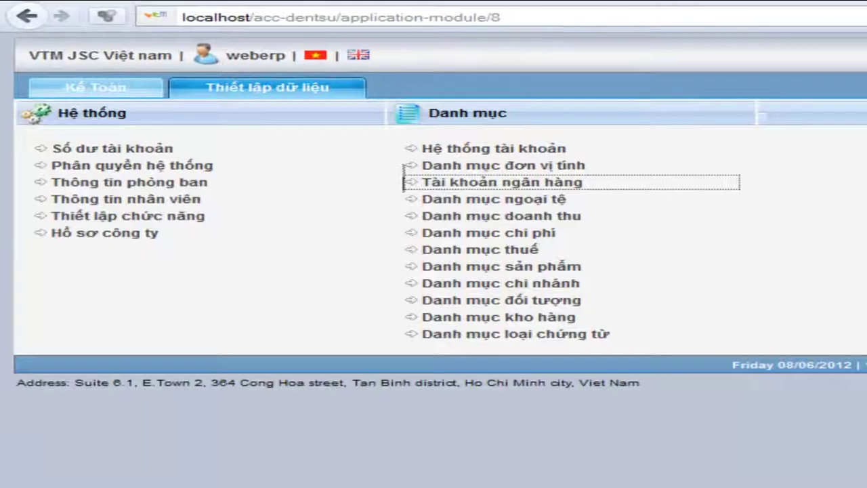
# Open the Danh mục ngoại tệ foreign currency catalogue in a new tab.
pyautogui.rightClick(527, 200)
pyautogui.click(605, 218)
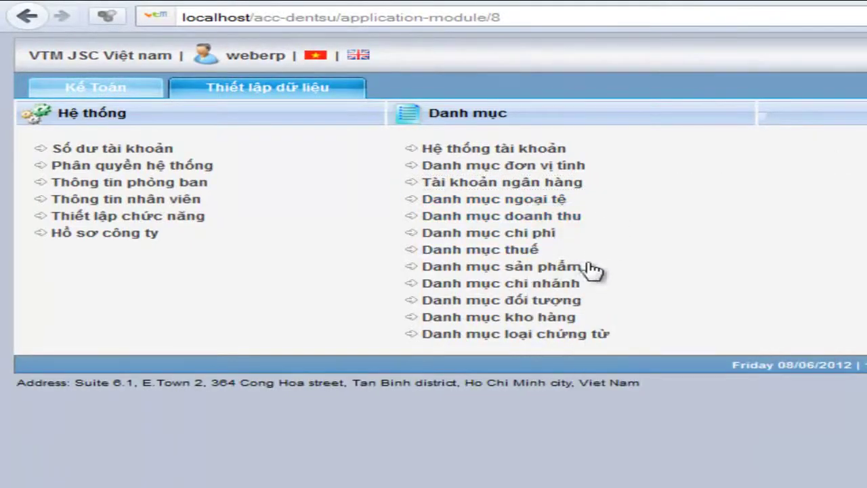
pyautogui.hotkey('ctrl', 'Tab')
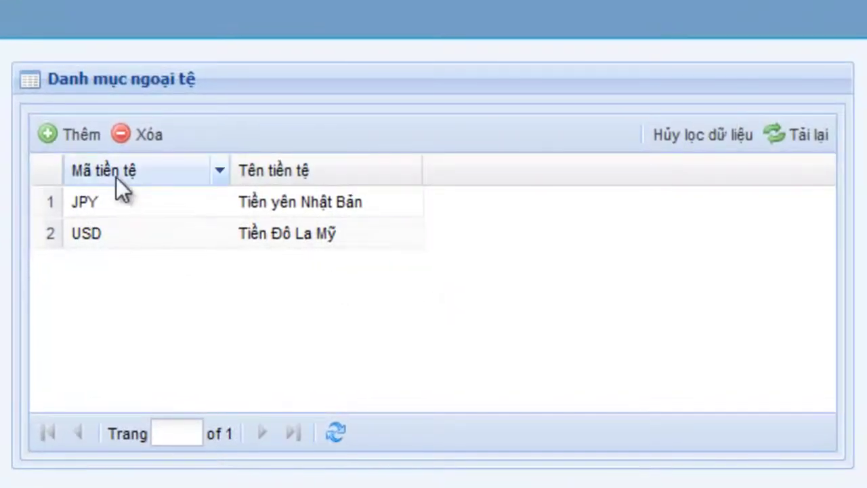
# Add currency EUR named Tiền EURO as row 3 and confirm the save.
pyautogui.click(73, 134)
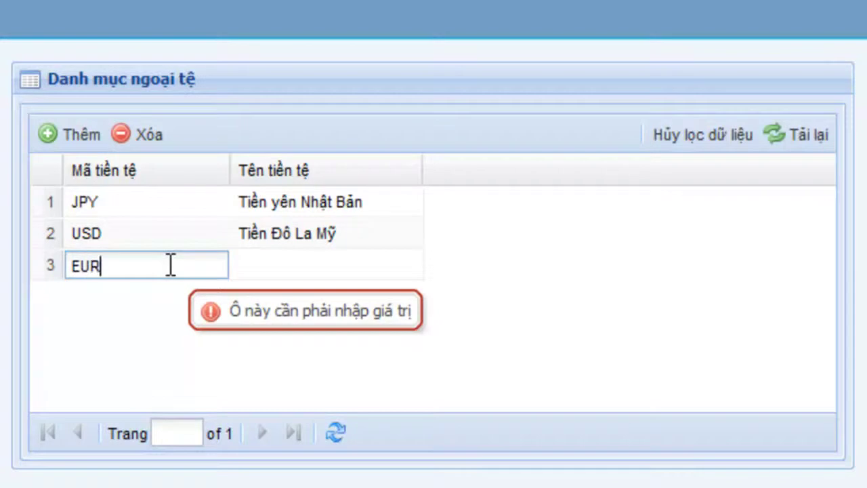
pyautogui.press('Tab')
pyautogui.write('Tiền ')
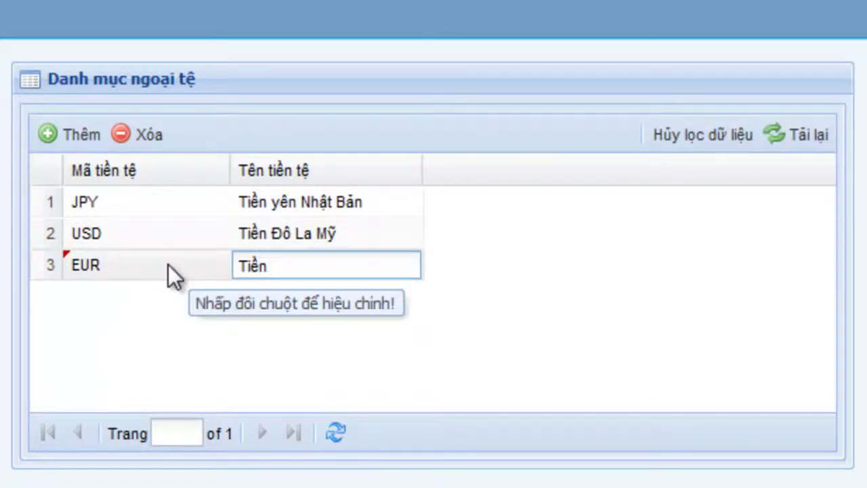
pyautogui.write('EURO')
pyautogui.press('Return')
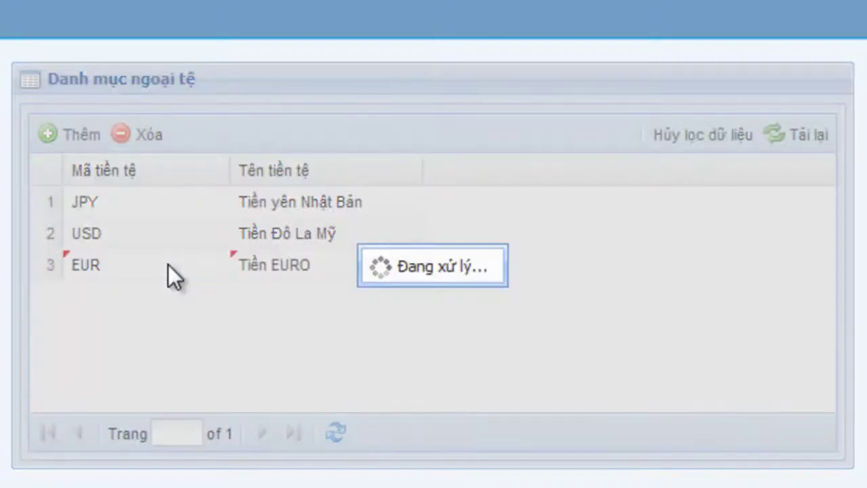
pyautogui.click(433, 419)
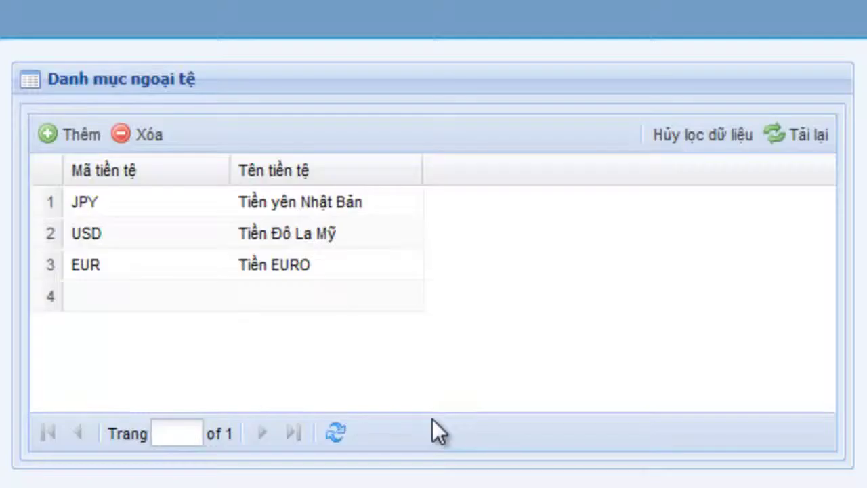
pyautogui.click(115, 265)
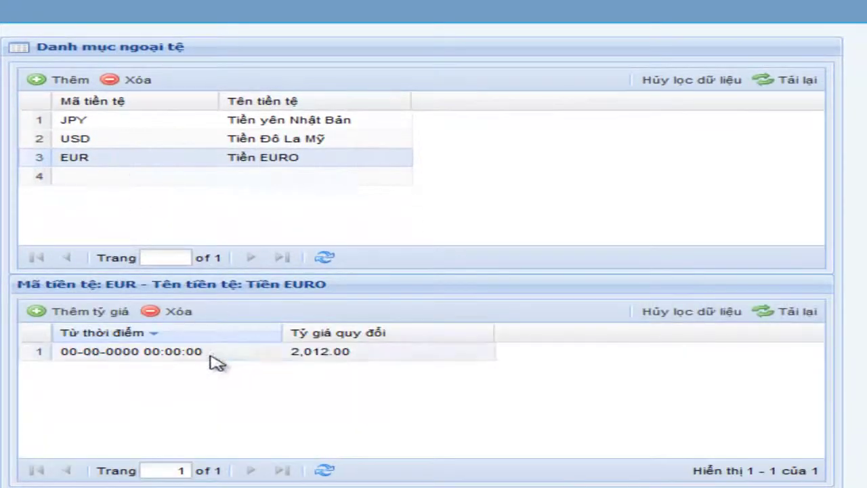
# Give EUR an exchange rate of 26,000.00 effective from 08-06-2012.
pyautogui.doubleClick(213, 352)
pyautogui.click(268, 352)
pyautogui.click(244, 246)
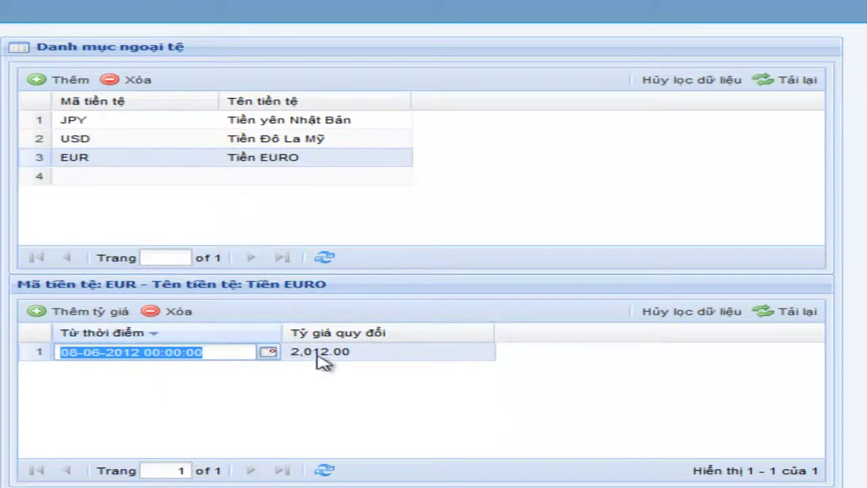
pyautogui.click(370, 361)
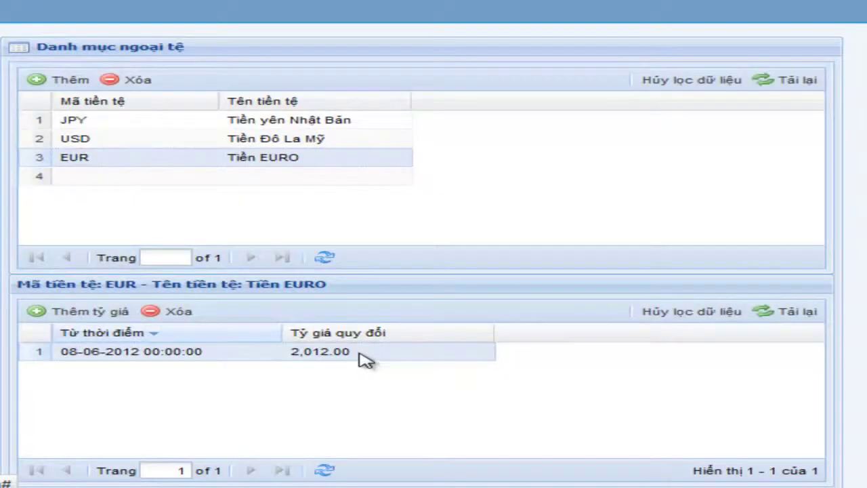
pyautogui.doubleClick(337, 351)
pyautogui.write('26000')
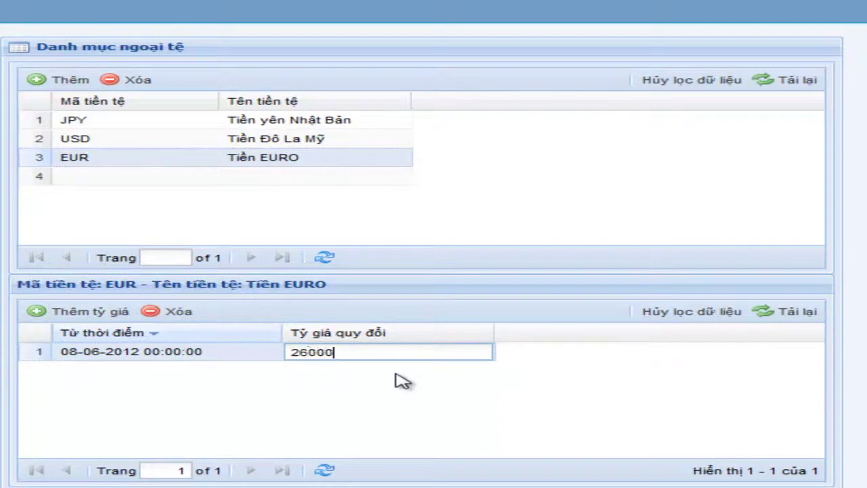
pyautogui.click(402, 380)
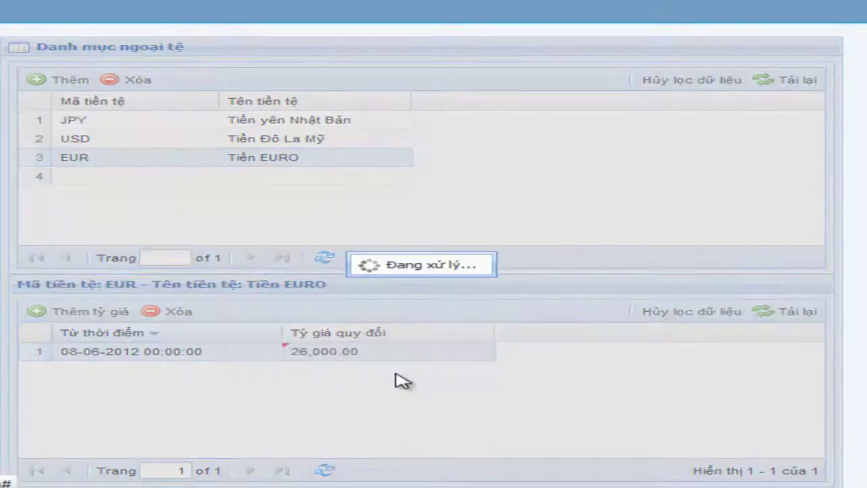
pyautogui.scroll(-1, 447, 399)
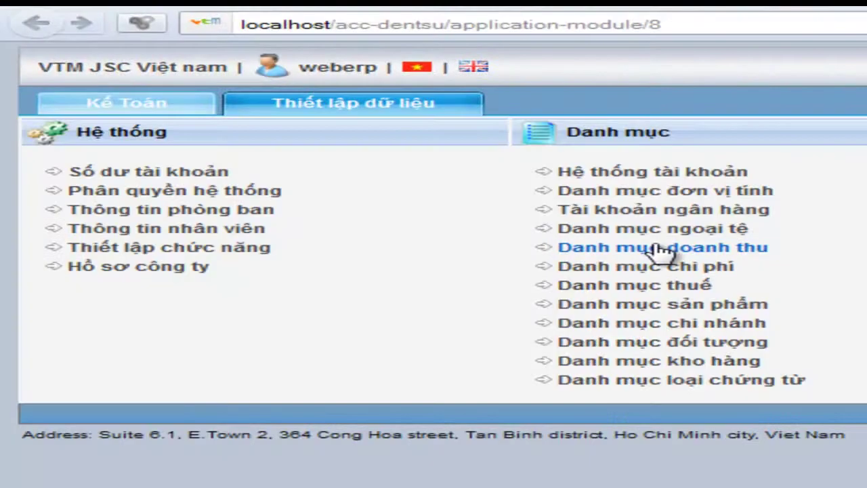
pyautogui.rightClick(657, 248)
pyautogui.click(710, 258)
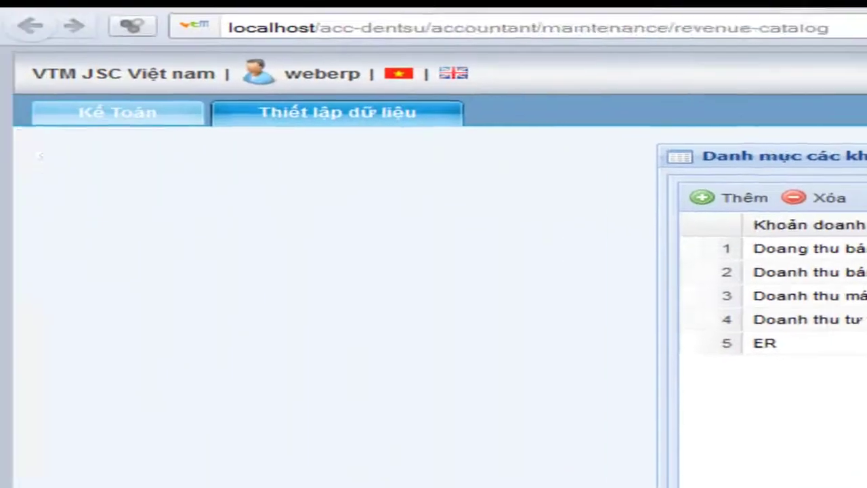
pyautogui.hotkey('alt', 'Left')
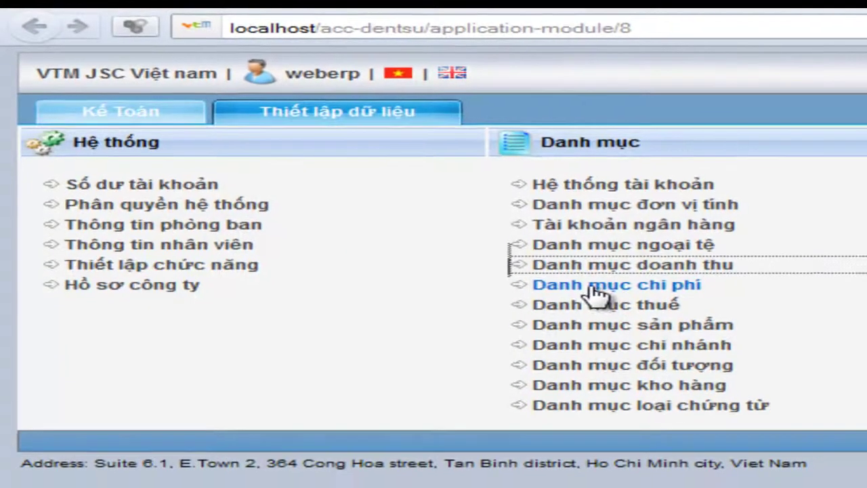
pyautogui.rightClick(599, 296)
pyautogui.click(714, 304)
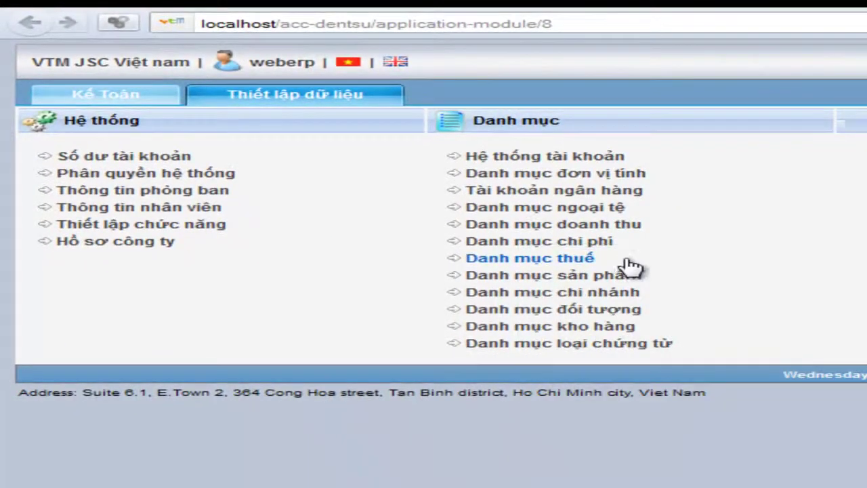
pyautogui.click(694, 6)
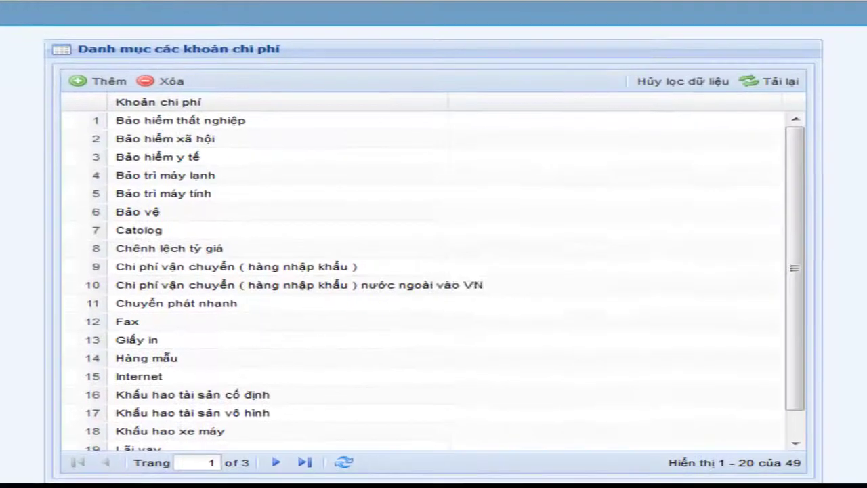
pyautogui.moveTo(795, 180); pyautogui.dragTo(797, 215)
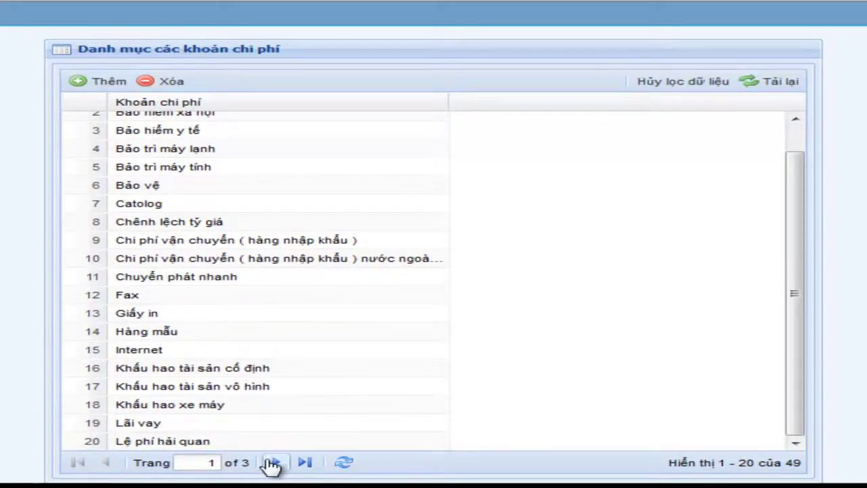
pyautogui.click(275, 462)
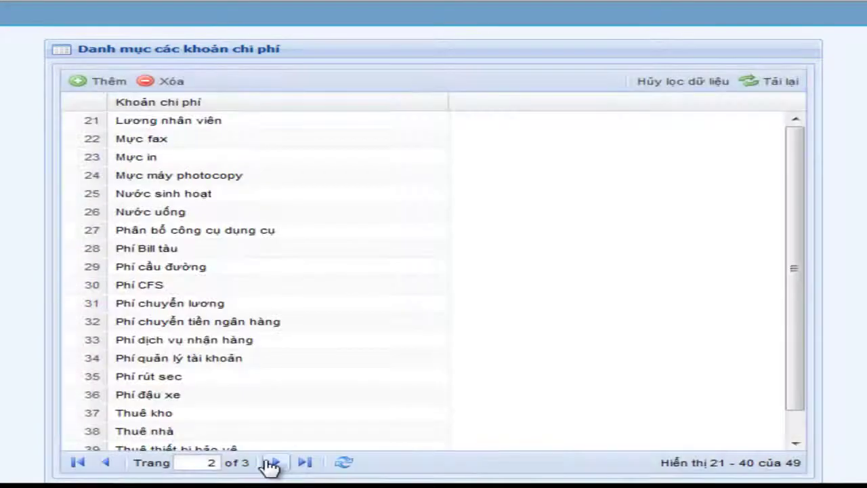
pyautogui.moveTo(799, 169); pyautogui.dragTo(796, 218)
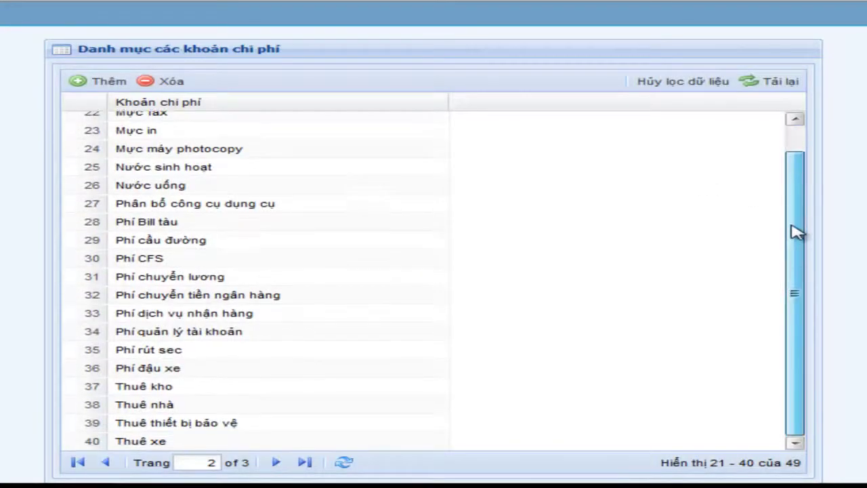
pyautogui.click(276, 462)
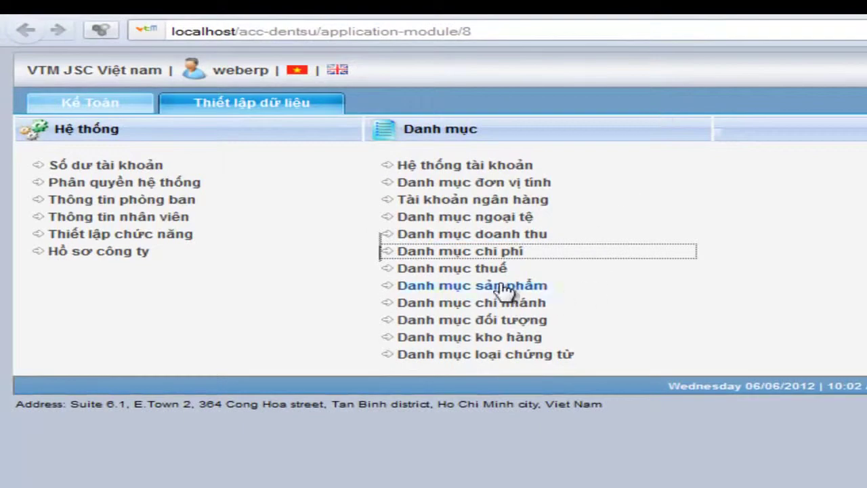
pyautogui.rightClick(498, 271)
# In the tax catalog, add Thuế nhập khẩu rates 25 and 30.
pyautogui.click(501, 283)
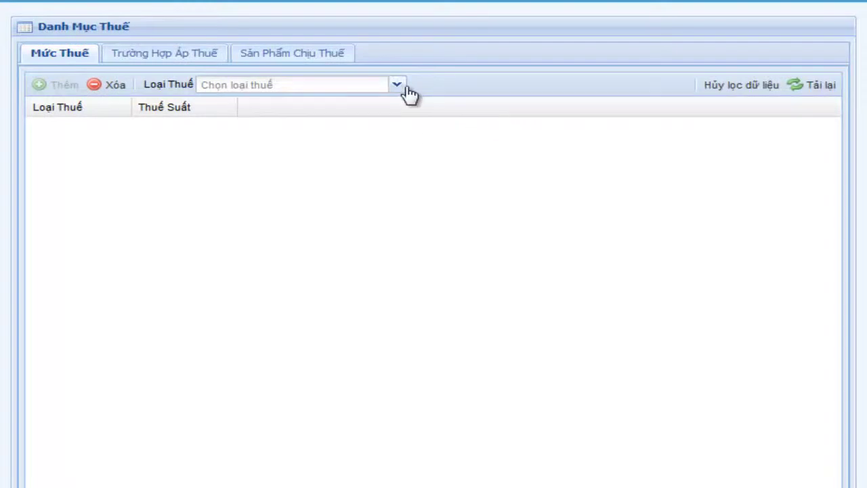
pyautogui.click(397, 85)
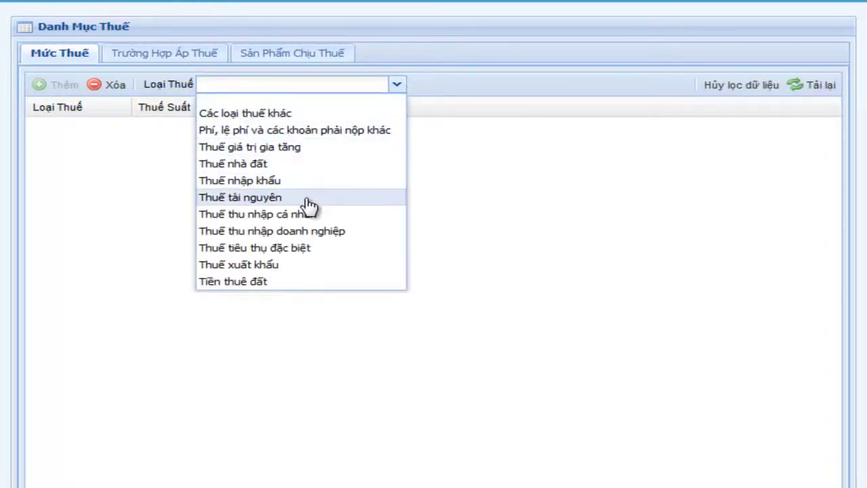
pyautogui.click(271, 182)
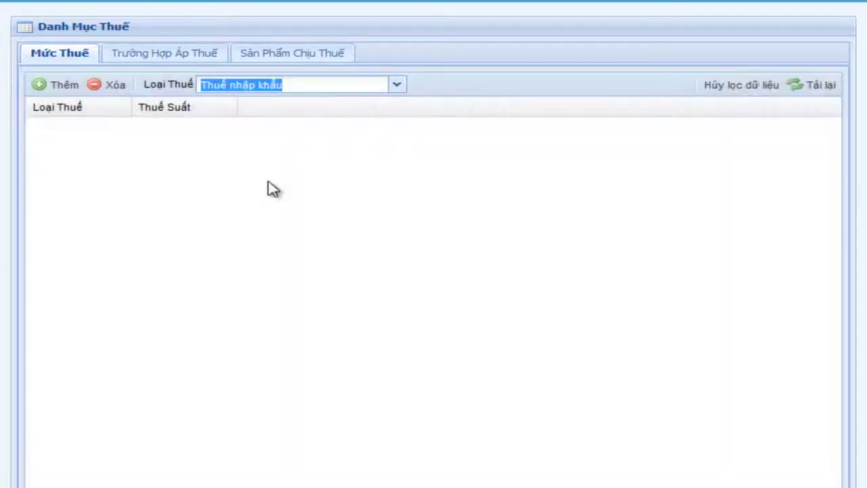
pyautogui.click(65, 87)
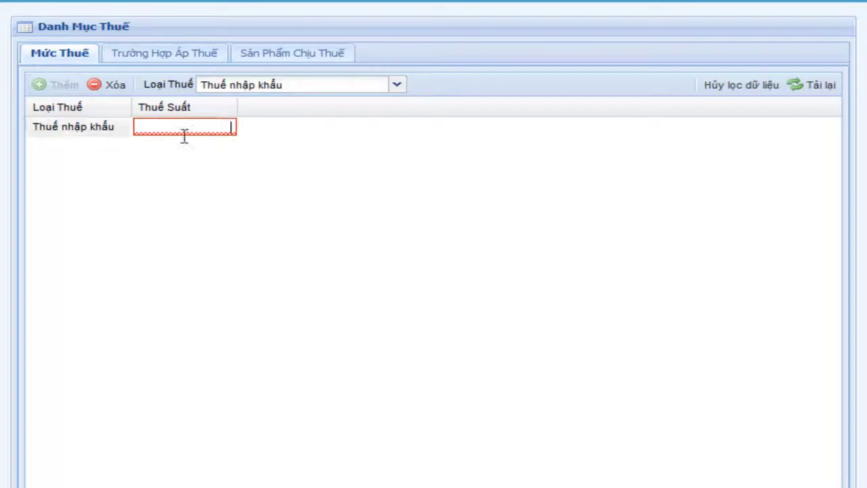
pyautogui.write('25')
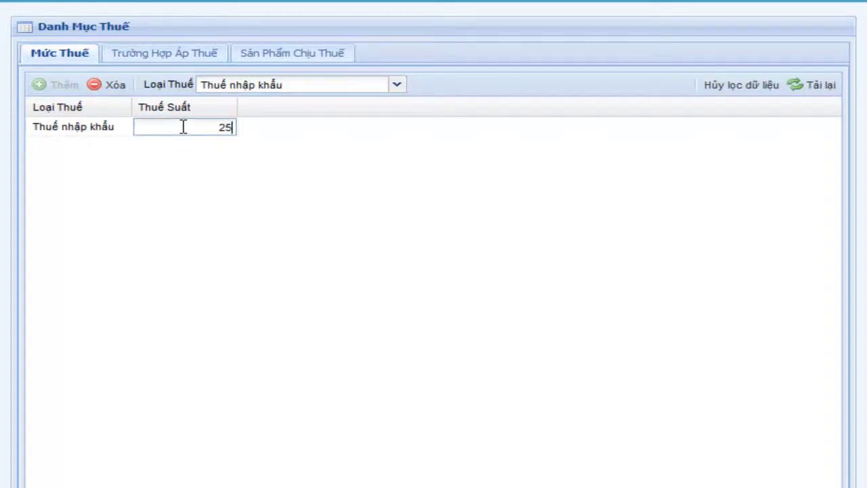
pyautogui.press('Return')
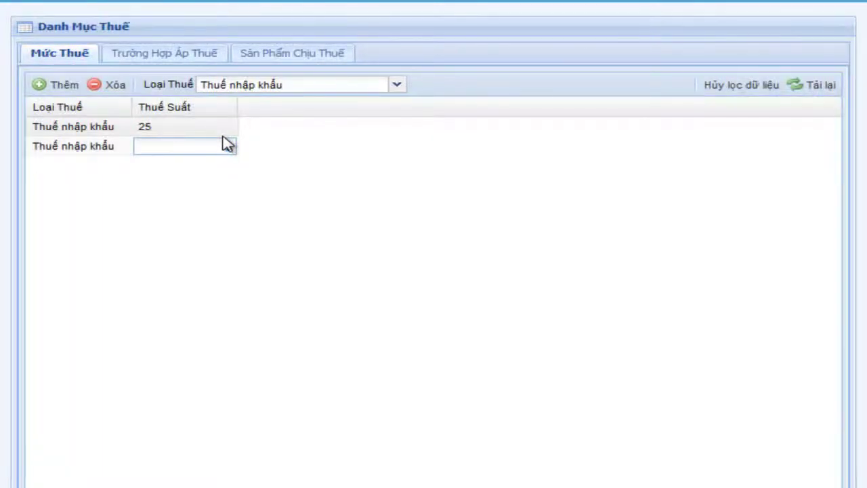
pyautogui.write('30')
pyautogui.press('Return')
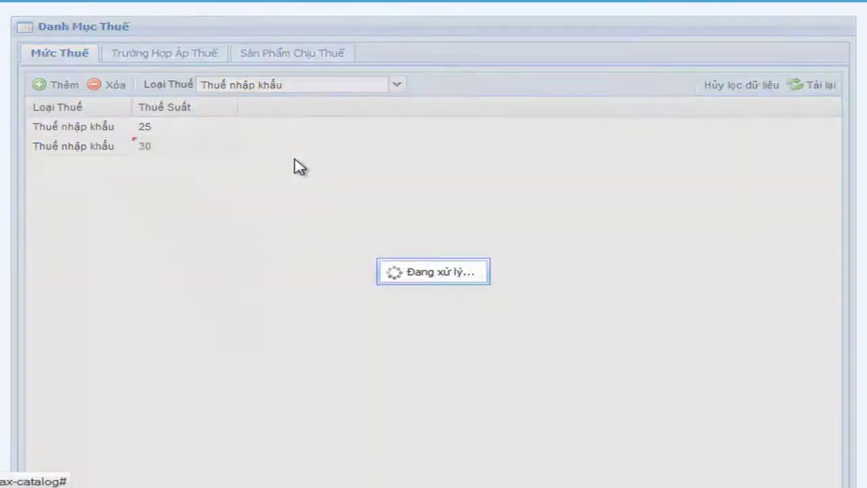
pyautogui.click(280, 57)
# Filter taxable products to Thuế giá trị gia tăng, rate 10, case Thông thường.
pyautogui.click(224, 83)
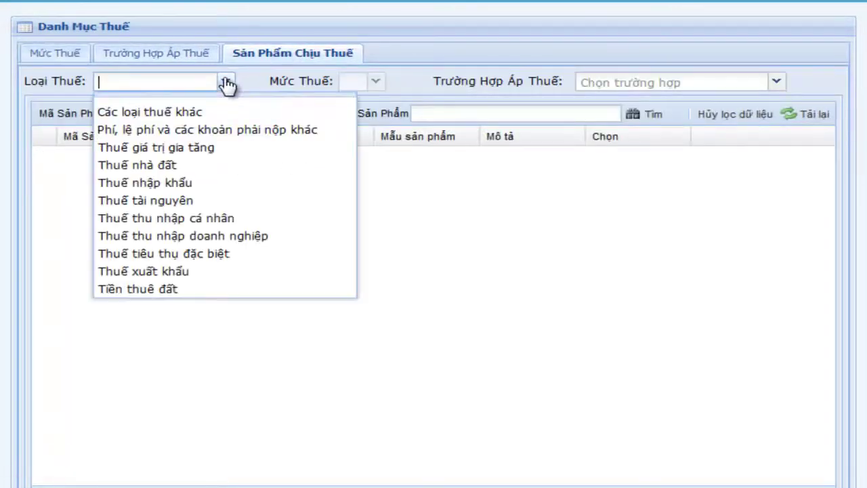
pyautogui.click(205, 148)
pyautogui.click(375, 82)
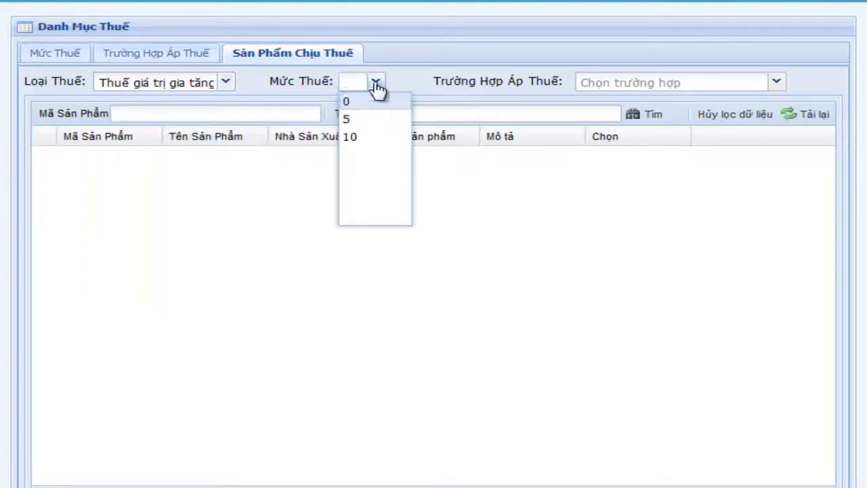
pyautogui.click(358, 138)
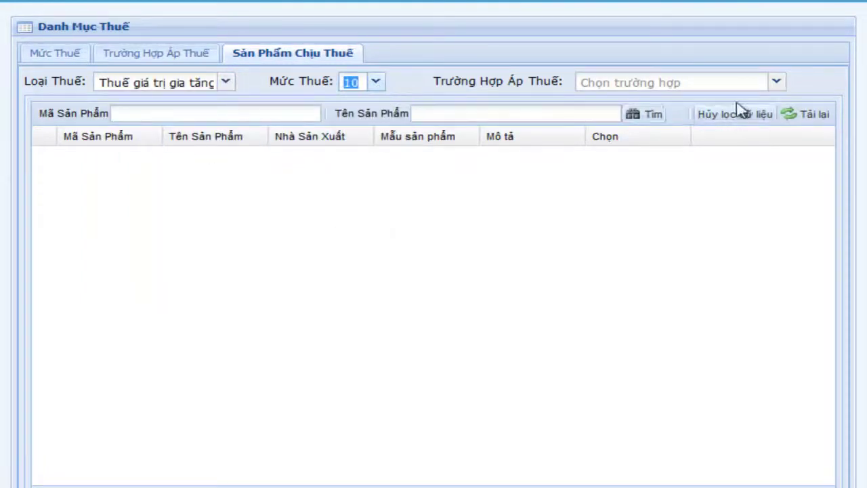
pyautogui.click(776, 83)
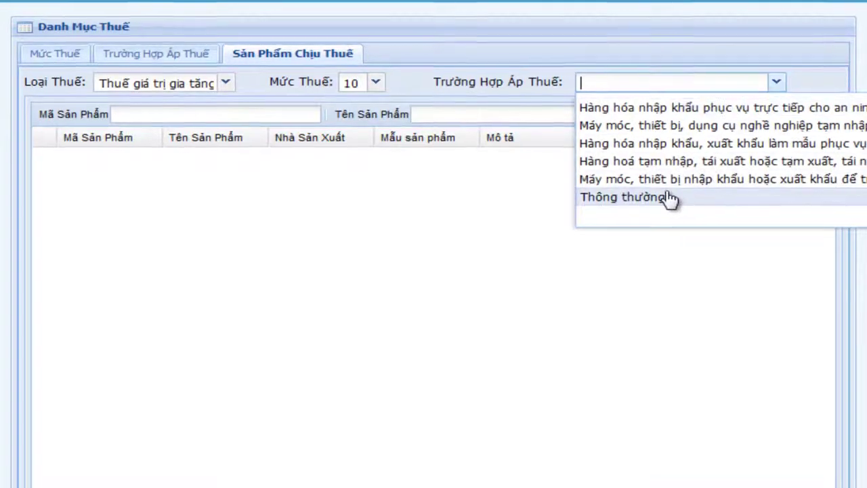
pyautogui.click(670, 196)
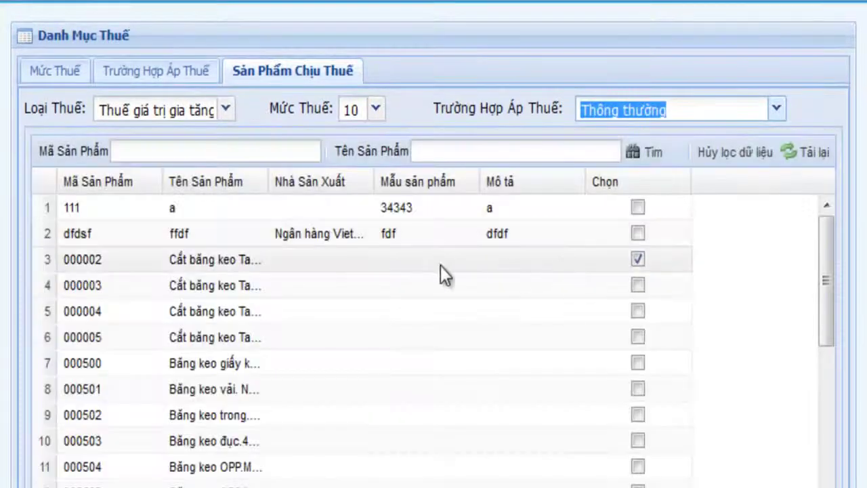
# Tick products 000004 and 000500 as subject to this VAT rate.
pyautogui.click(638, 311)
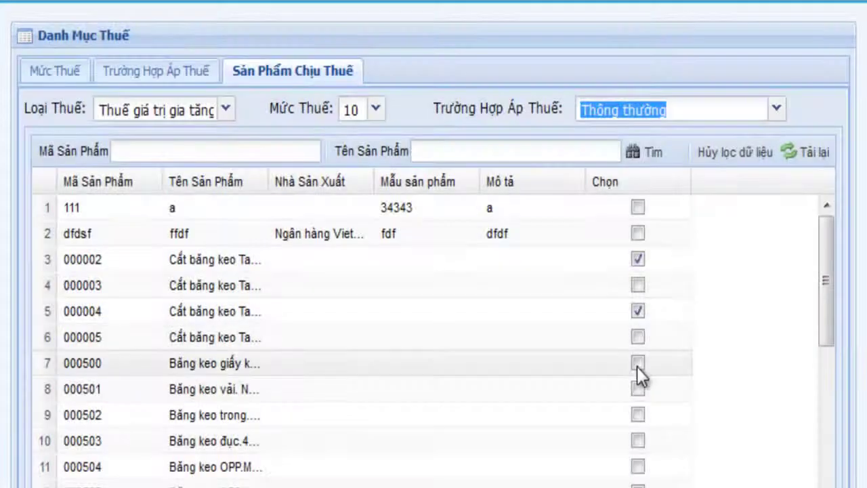
pyautogui.click(637, 363)
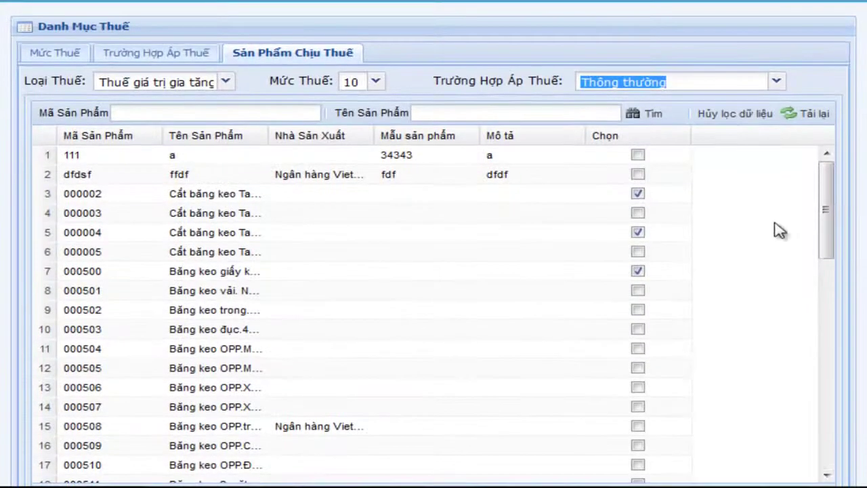
pyautogui.moveTo(827, 203); pyautogui.dragTo(846, 426)
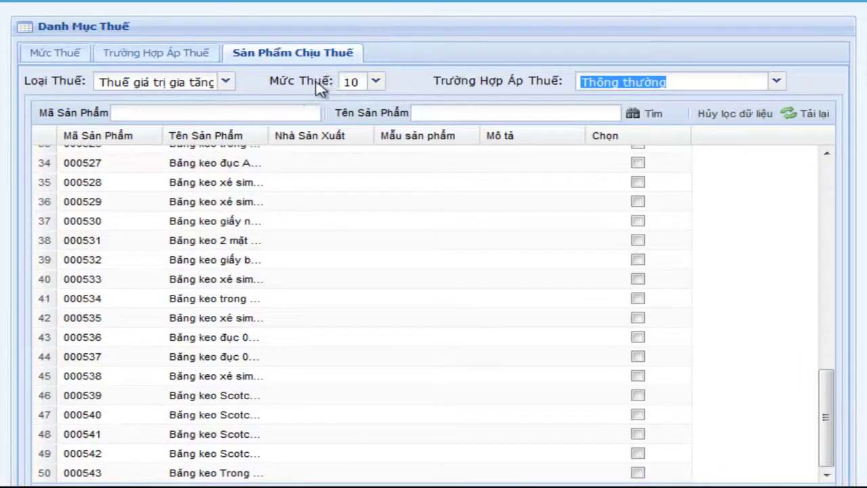
# Apply the Thuế nhập khẩu 25 rate to products 000002, 000003 and 000004.
pyautogui.click(225, 81)
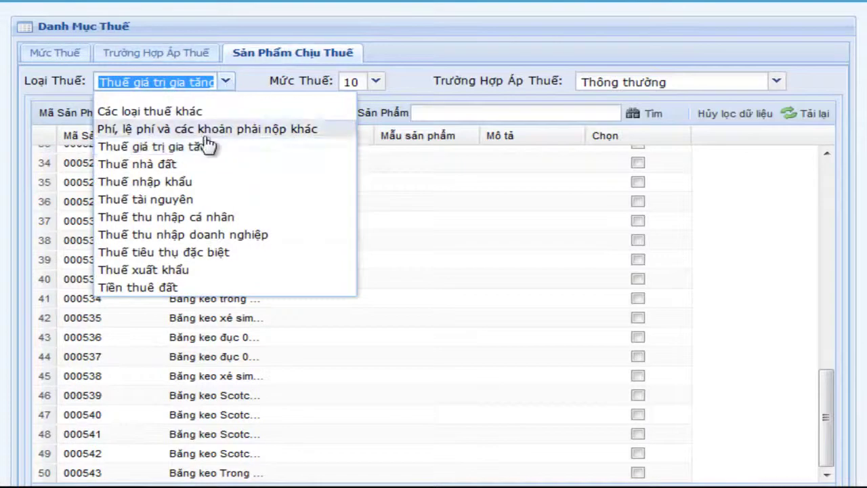
pyautogui.click(213, 183)
pyautogui.click(374, 85)
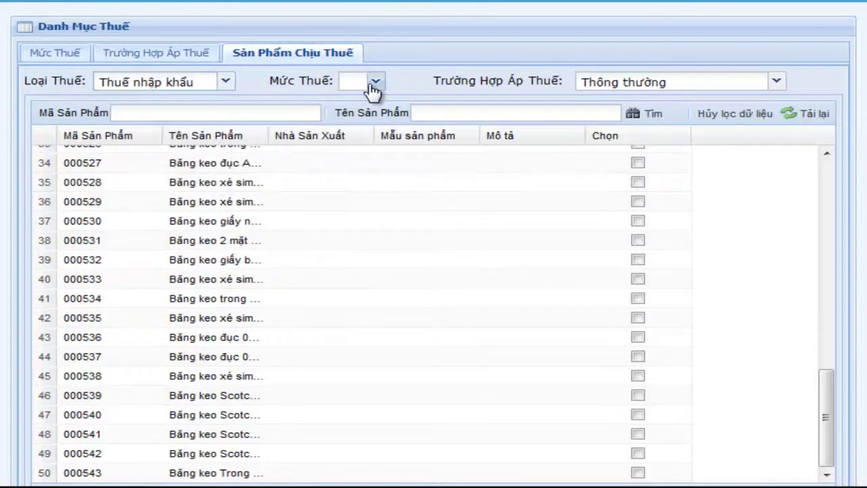
pyautogui.click(374, 85)
pyautogui.click(350, 101)
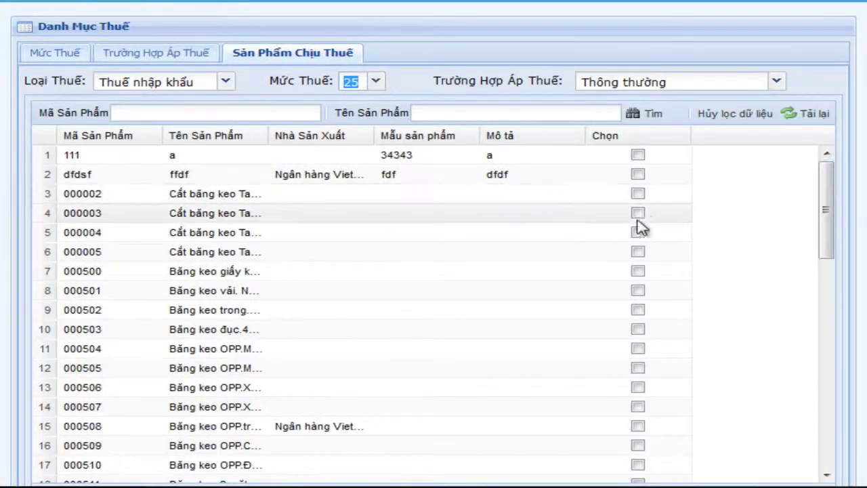
pyautogui.click(639, 194)
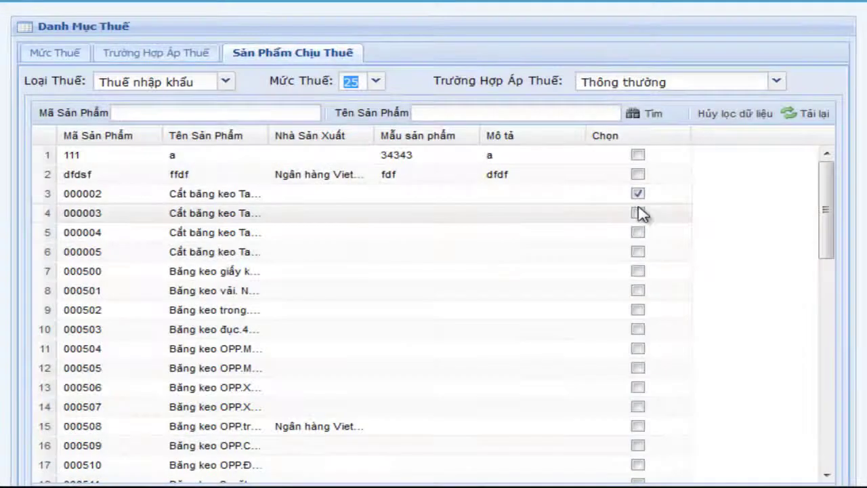
pyautogui.click(639, 211)
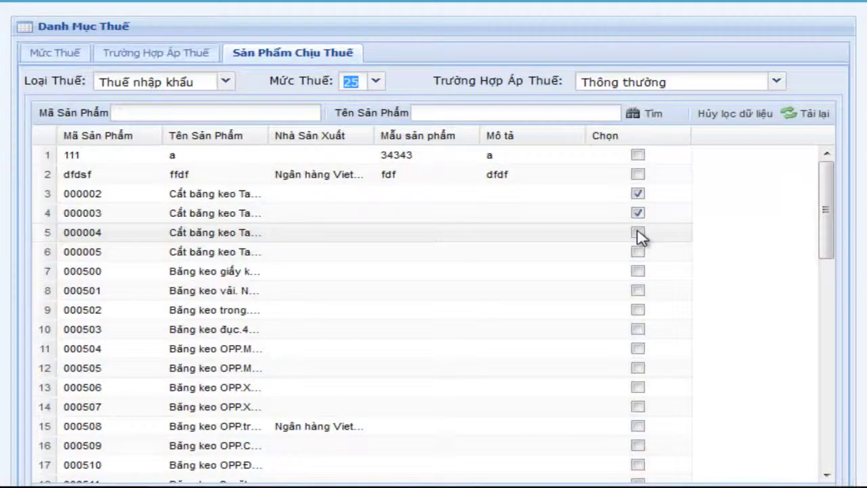
pyautogui.click(639, 232)
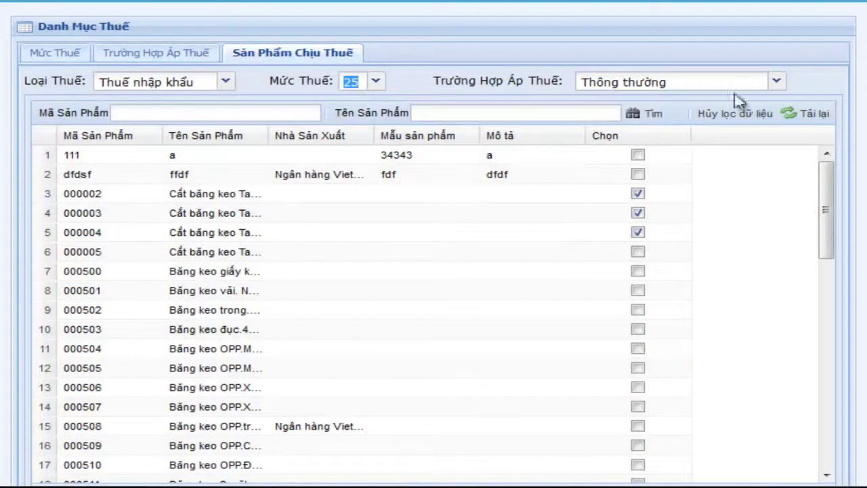
# Apply the Thuế nhập khẩu 30 rate to products 000003, 000004 and 000005.
pyautogui.click(377, 82)
pyautogui.click(362, 119)
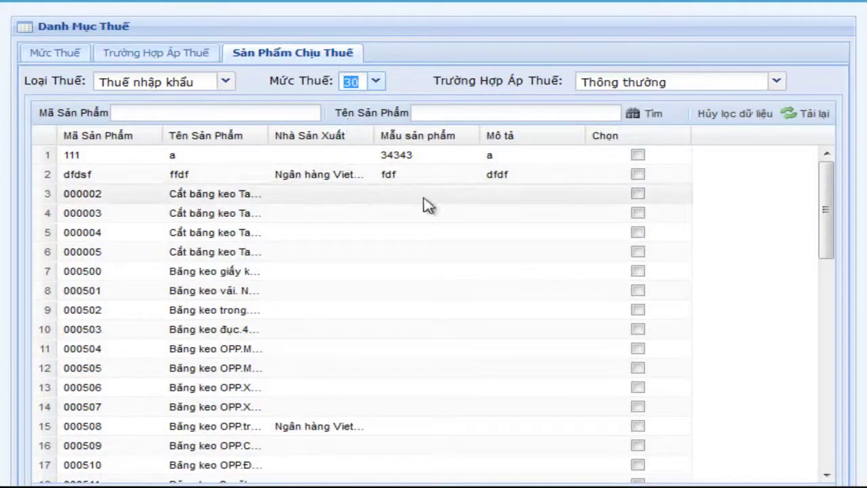
pyautogui.click(638, 214)
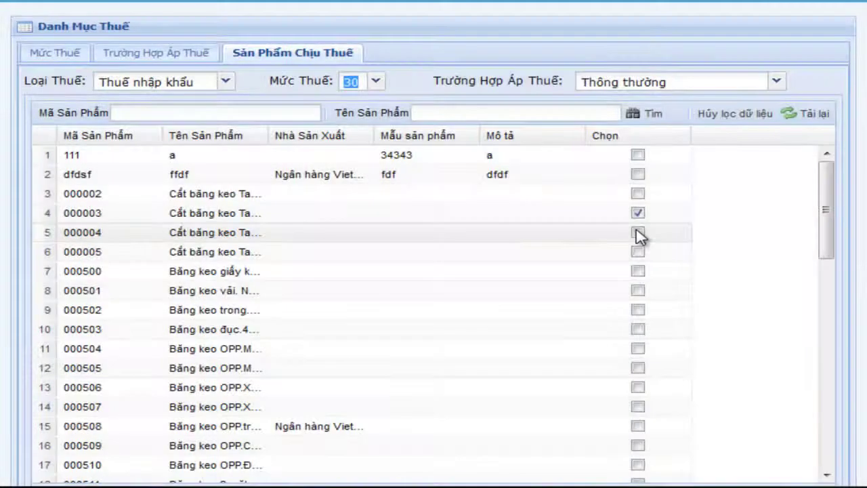
pyautogui.click(638, 234)
pyautogui.click(637, 254)
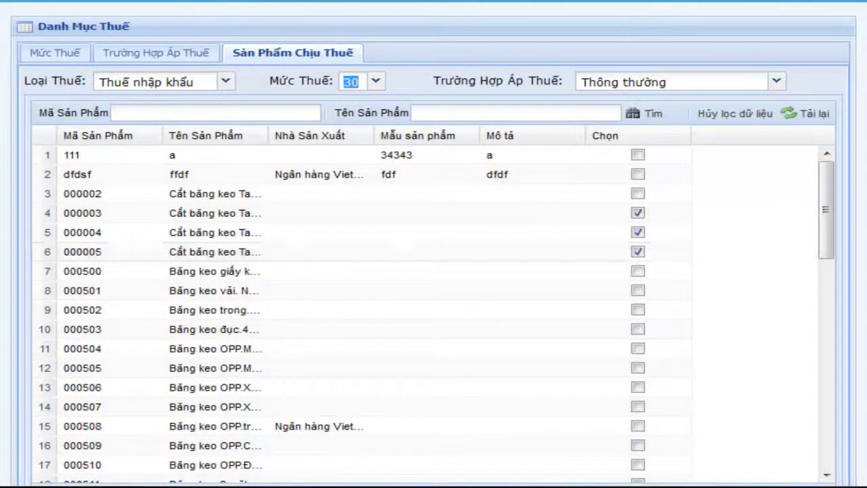
pyautogui.moveTo(837, 206); pyautogui.dragTo(822, 441)
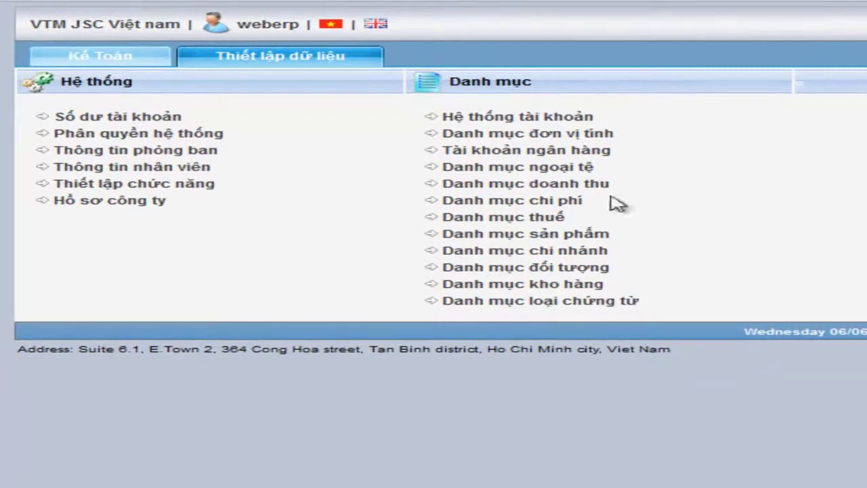
# Open the Danh mục sản phẩm product catalog in a new browser tab.
pyautogui.rightClick(536, 235)
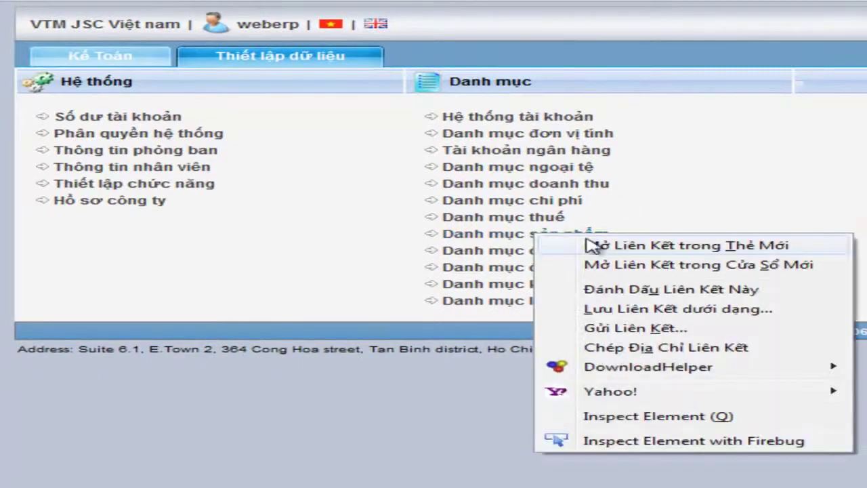
pyautogui.click(599, 247)
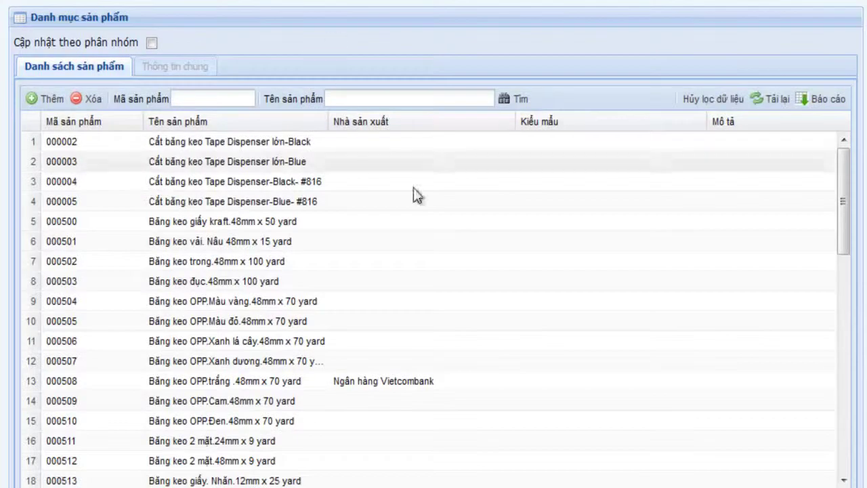
pyautogui.moveTo(844, 190); pyautogui.dragTo(847, 411)
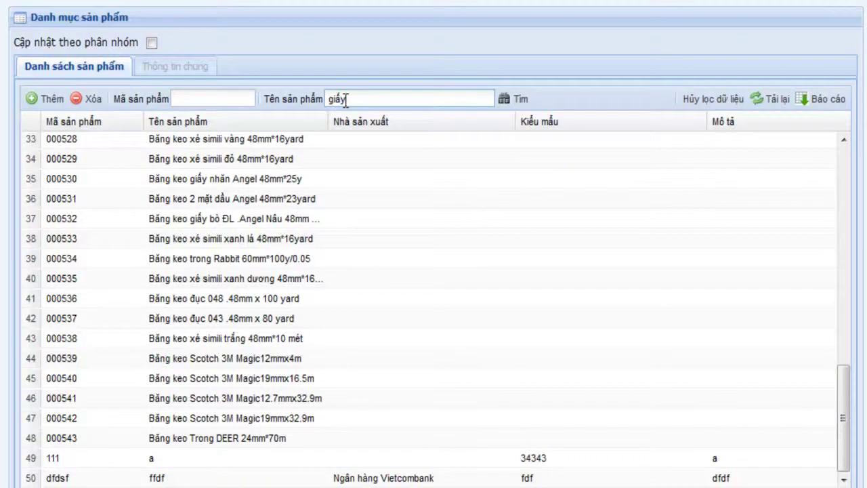
# Filter the product list by 'giấy' and add a blank product row.
pyautogui.press('Return')
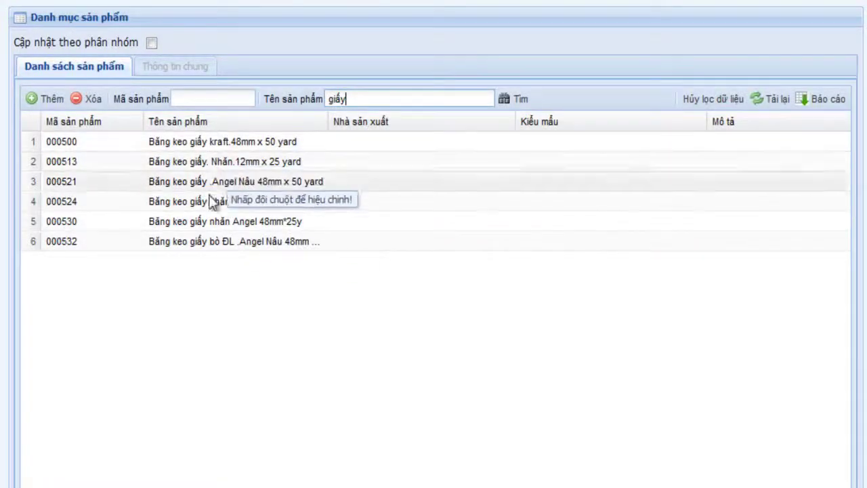
pyautogui.click(48, 99)
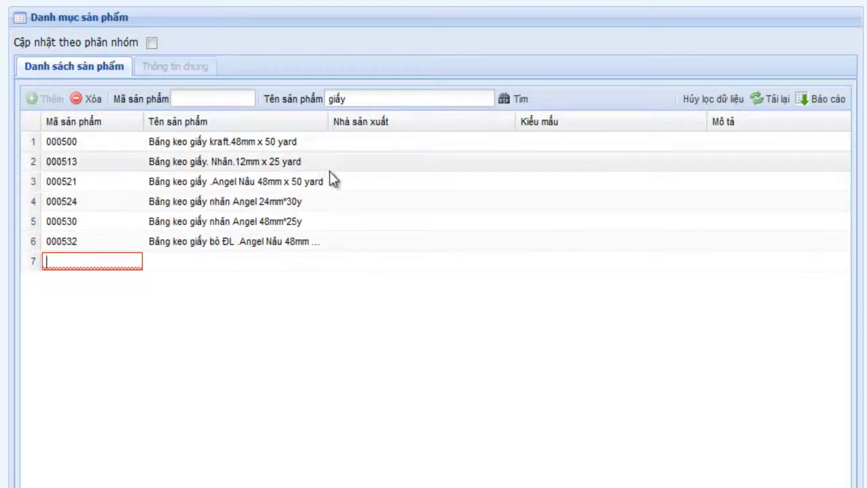
pyautogui.scroll(-3, 332, 176)
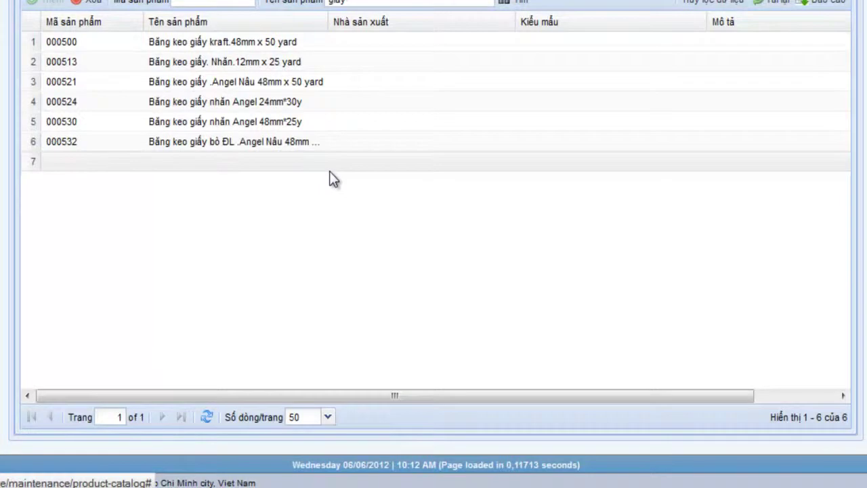
pyautogui.scroll(3, 330, 172)
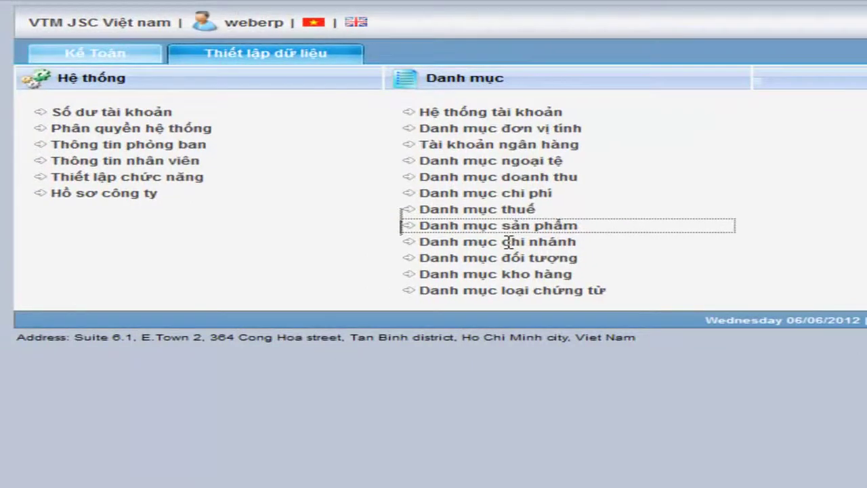
# Open the Danh mục chi nhánh branch catalog in a new tab.
pyautogui.click(542, 245)
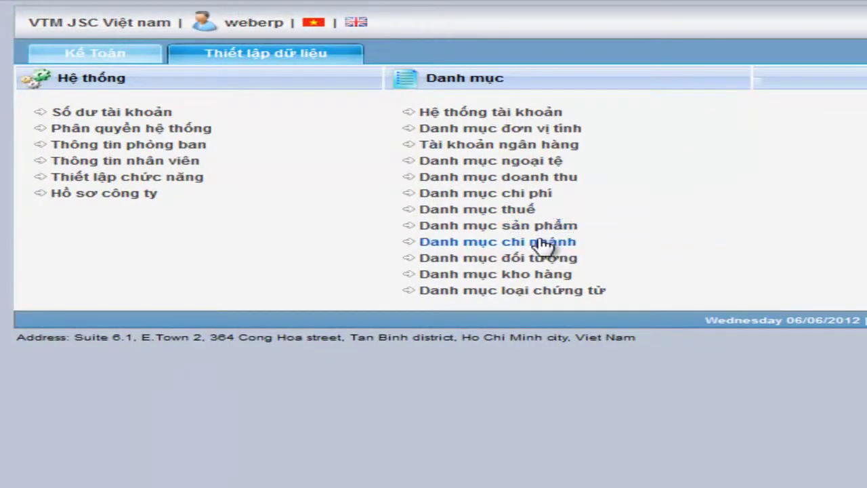
pyautogui.rightClick(542, 245)
pyautogui.click(647, 256)
pyautogui.click(631, 2)
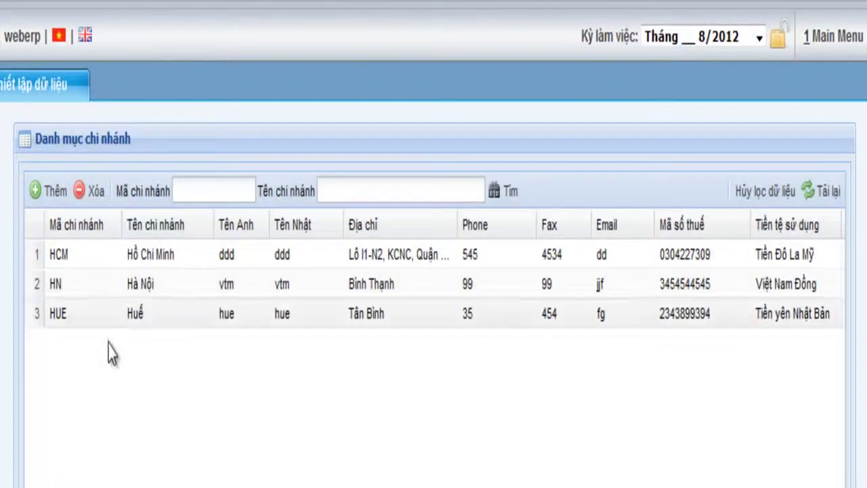
# Add branch row DANANG named Đà Nẵng, English name Danang, no Japanese name.
pyautogui.click(54, 192)
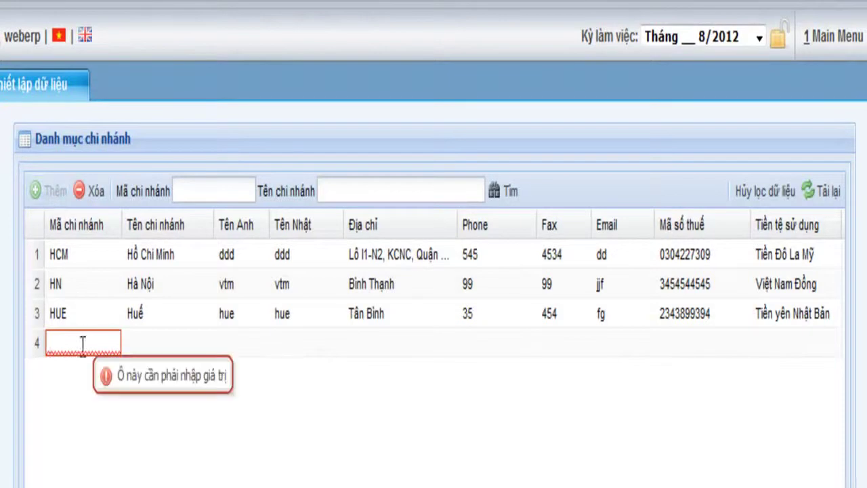
pyautogui.write('D')
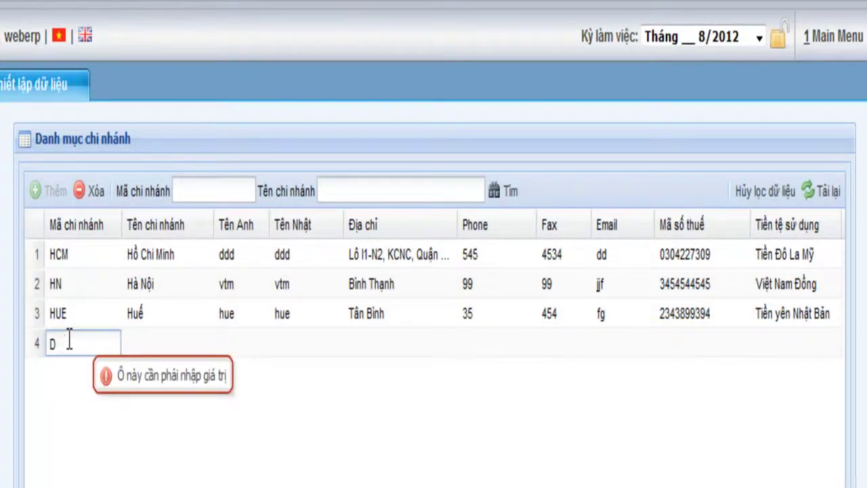
pyautogui.write('ANANG')
pyautogui.press('Tab')
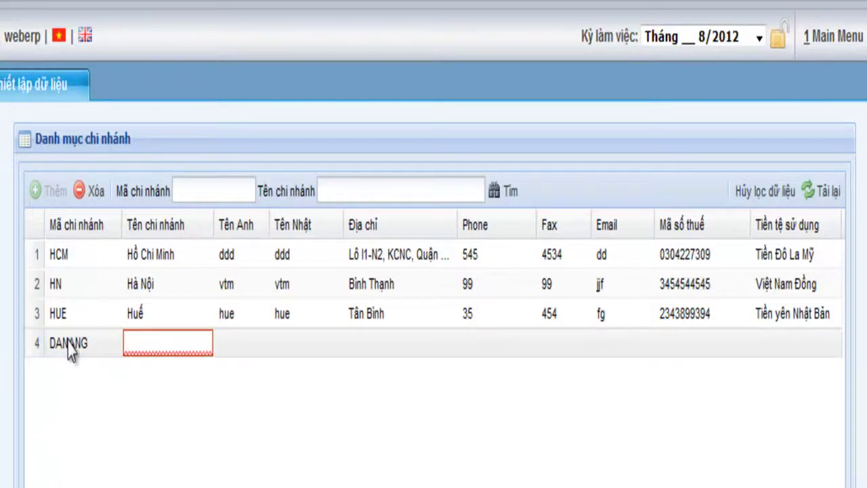
pyautogui.write('Đà')
pyautogui.write(' Na')
pyautogui.write('mh')
pyautogui.press('BackSpace')
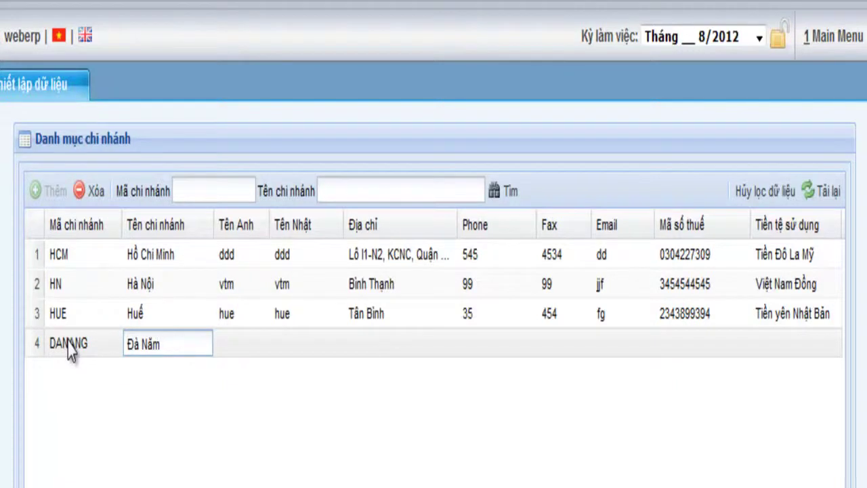
pyautogui.press('BackSpace')
pyautogui.write('ng')
pyautogui.press('Tab')
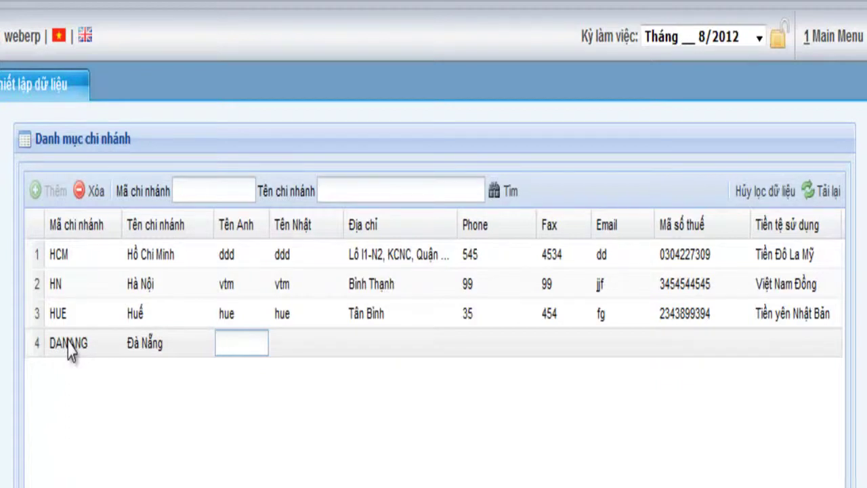
pyautogui.write('d')
pyautogui.press('BackSpace')
pyautogui.write('Danang')
pyautogui.press('Tab')
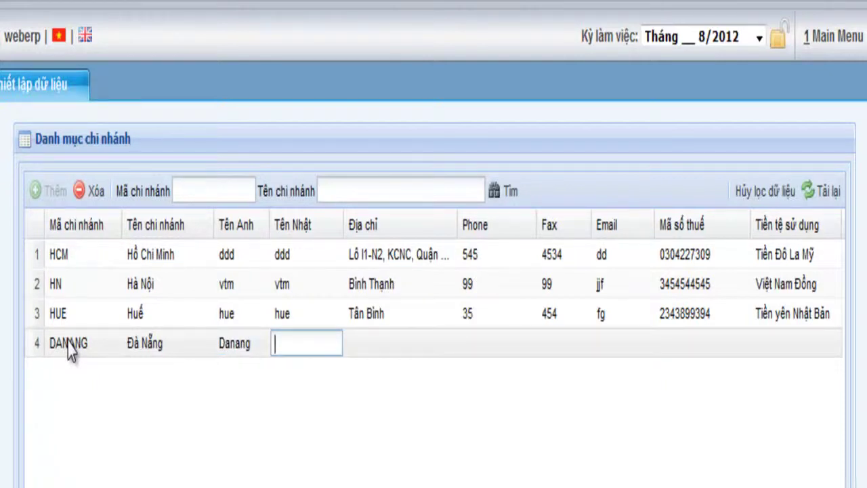
pyautogui.press('Tab')
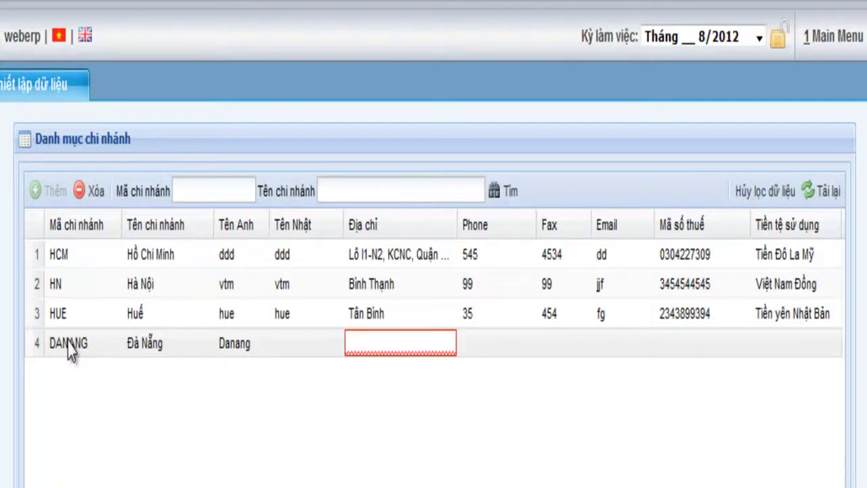
# Enter the branch's address, phone number and fax number.
pyautogui.write('Ddaf ')
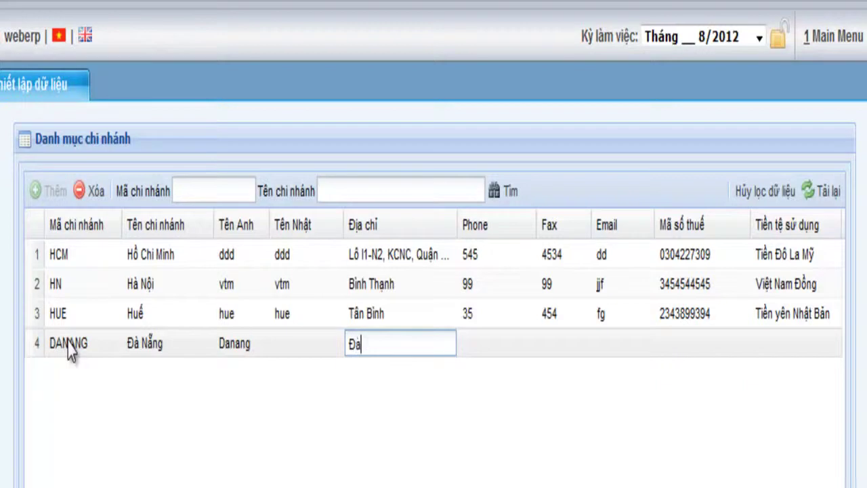
pyautogui.write('Na')
pyautogui.write('ng')
pyautogui.press('Tab')
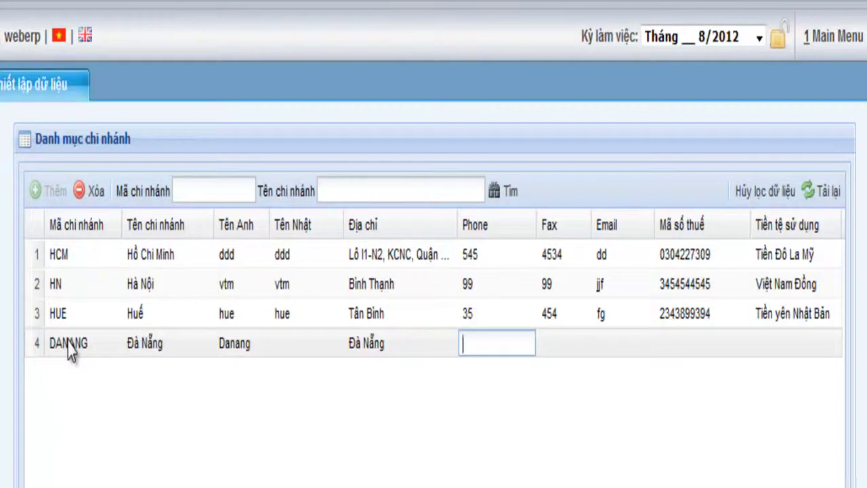
pyautogui.write('5678732')
pyautogui.press('Tab')
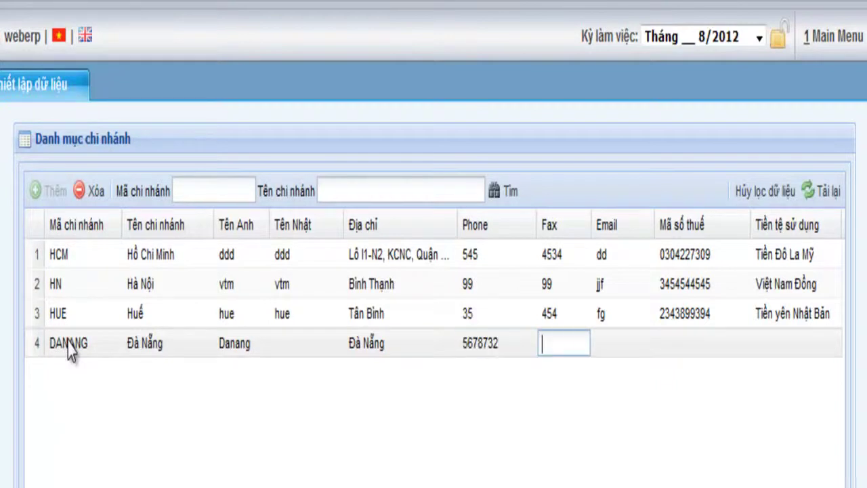
pyautogui.write('363736273')
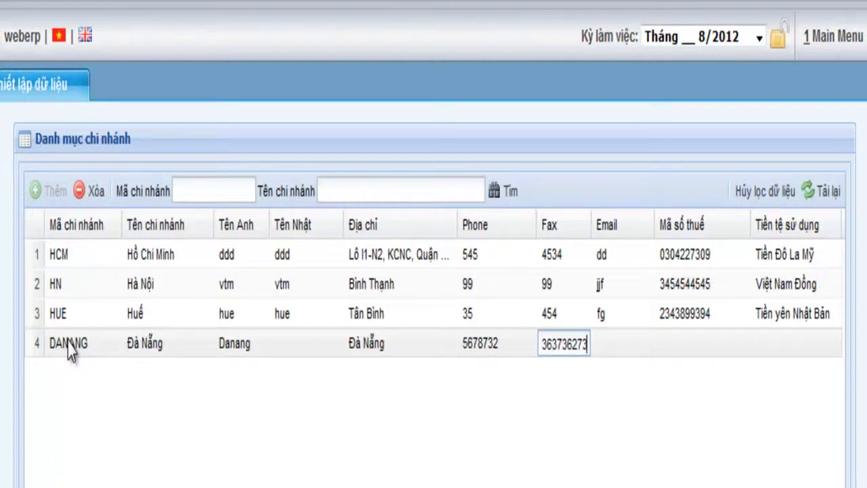
pyautogui.press('Tab')
# Fill in the branch e-mail and tax code, set currency to Việt Nam Đồng, and save.
pyautogui.write('12')
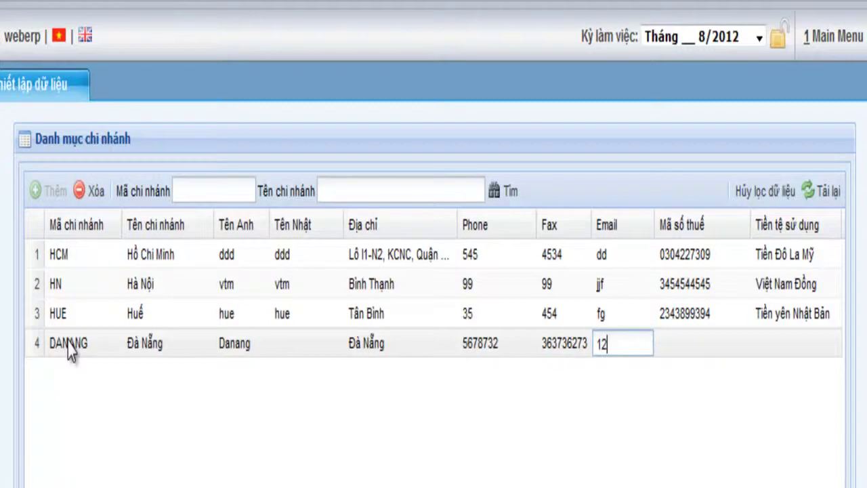
pyautogui.press('BackSpace')
pyautogui.press('BackSpace')
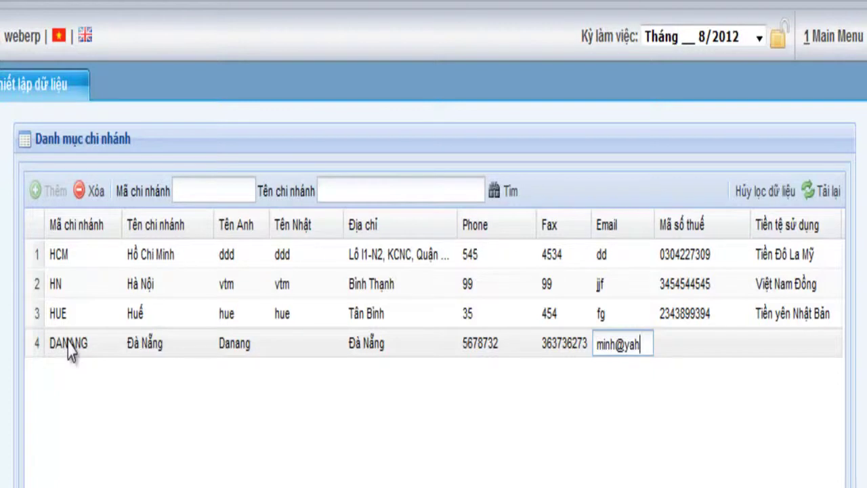
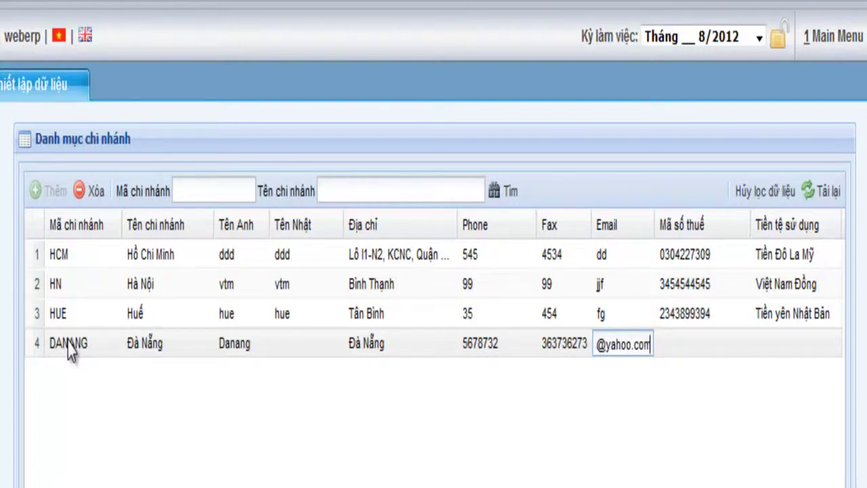
pyautogui.press('Tab')
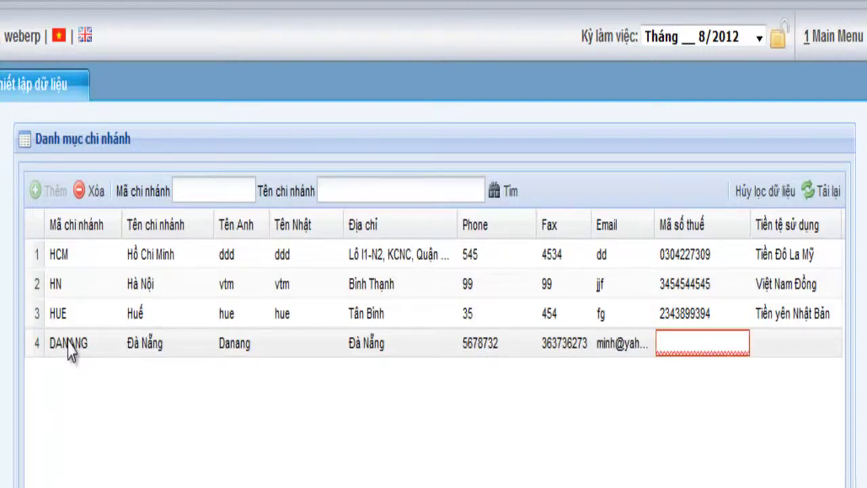
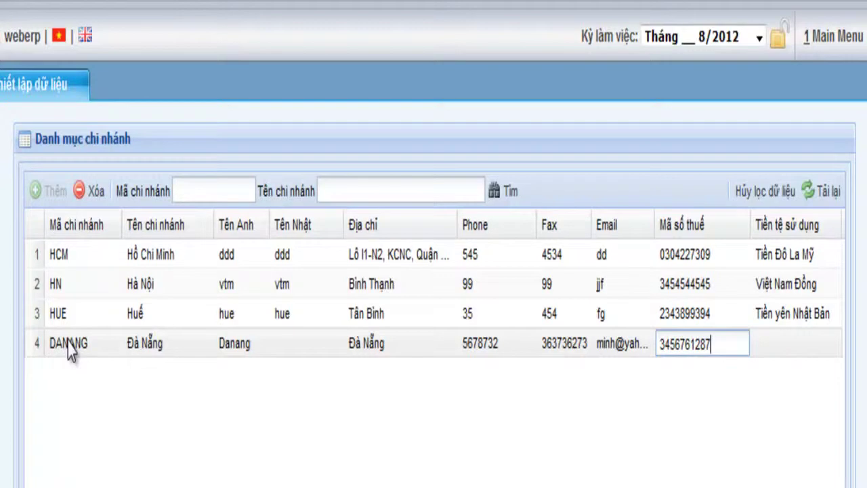
pyautogui.press('Tab')
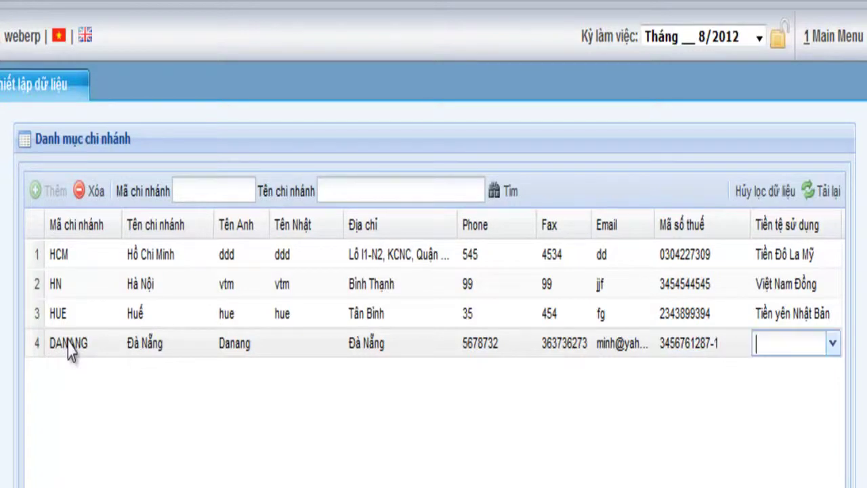
pyautogui.press('Down')
pyautogui.press('Down')
pyautogui.press('Down')
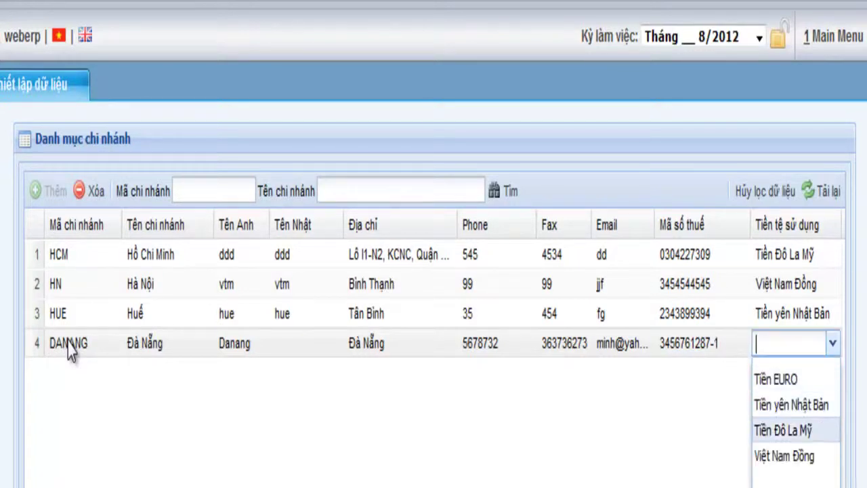
pyautogui.press('Down')
pyautogui.press('Down')
pyautogui.press('Return')
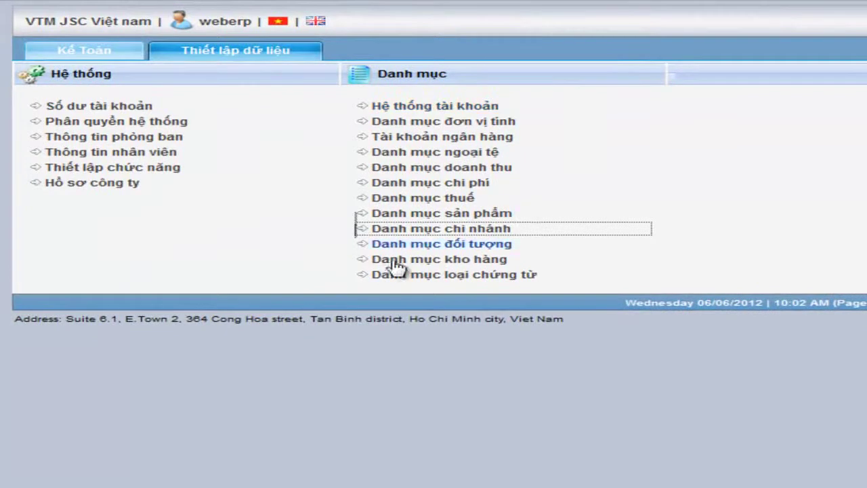
# Open the partner catalog and start a new partner with code minhhoang.
pyautogui.rightClick(438, 249)
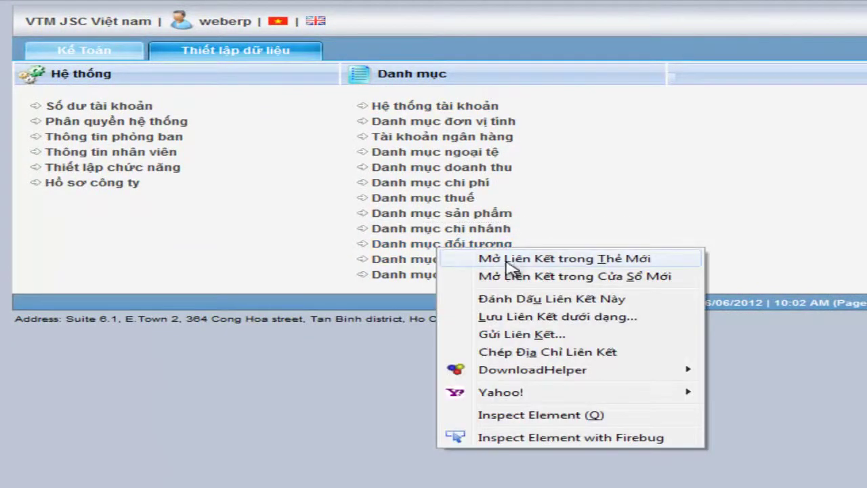
pyautogui.click(505, 260)
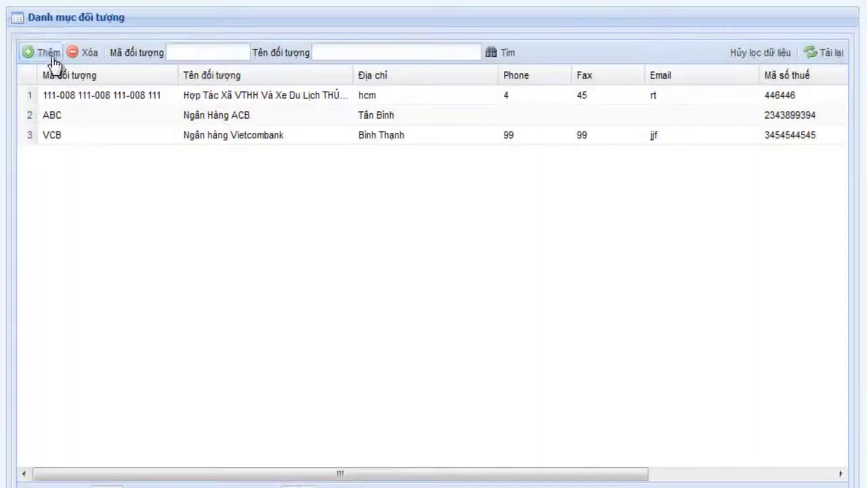
pyautogui.click(52, 58)
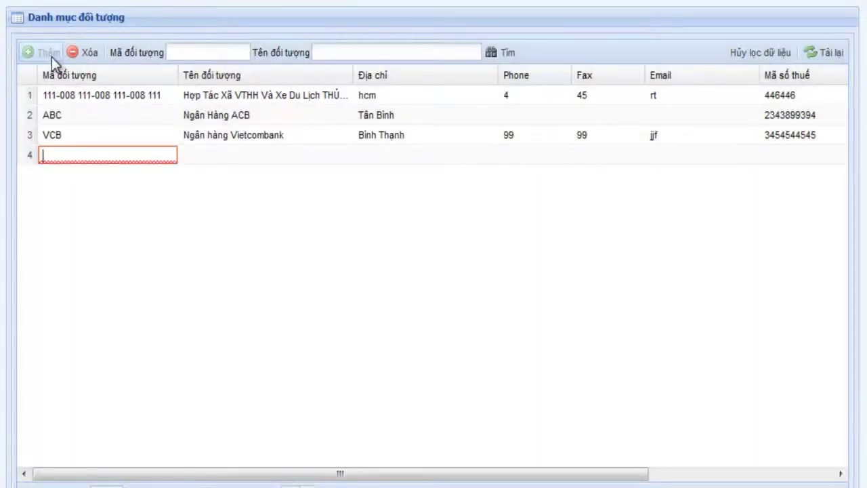
pyautogui.write('minh')
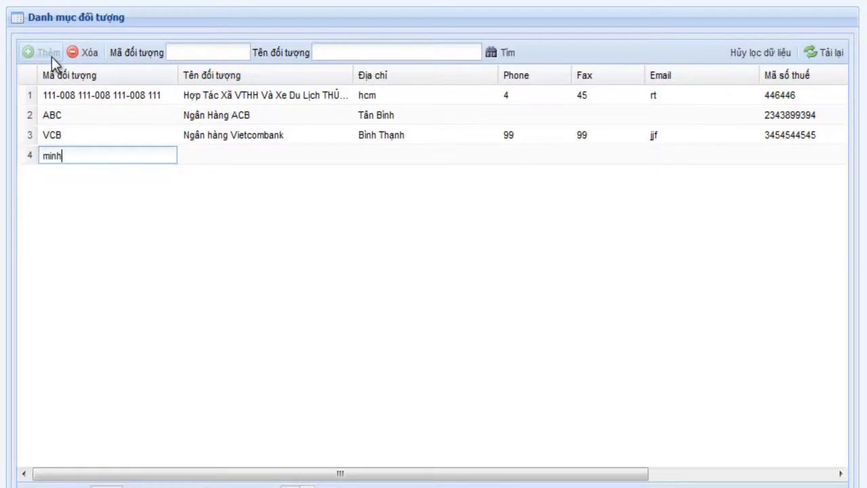
pyautogui.write('h')
pyautogui.write('an')
pyautogui.press('BackSpace')
pyautogui.press('BackSpace')
pyautogui.write('oang')
pyautogui.press('Tab')
# Name the partner 'Công Ty Minh Hoang' and enter its address.
pyautogui.write('Công TY')
pyautogui.press('BackSpace')
pyautogui.write('y Minh Hoang')
pyautogui.press('Tab')
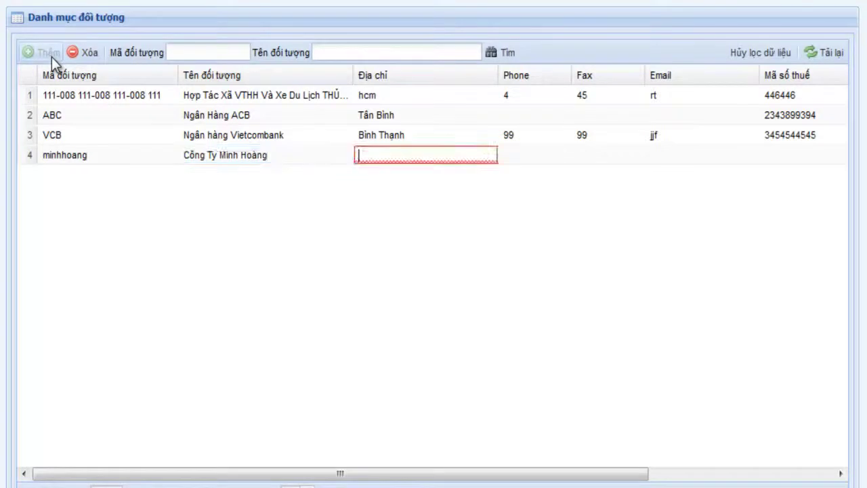
pyautogui.write('Q10')
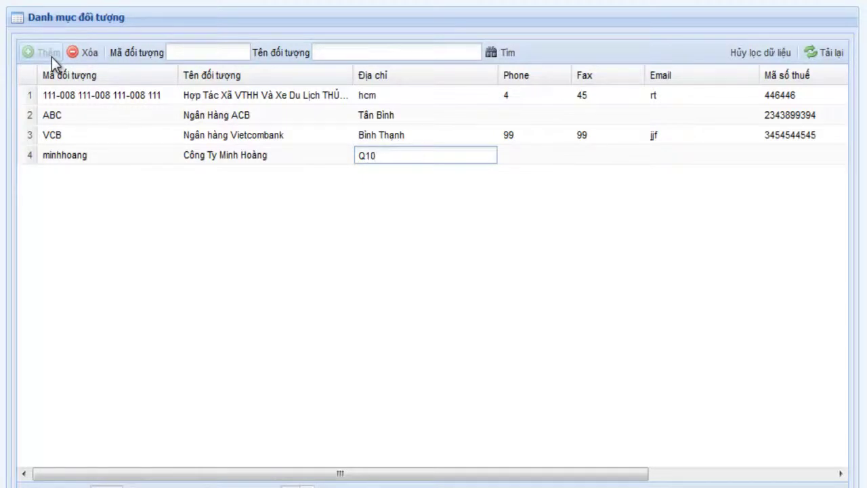
pyautogui.press('Tab')
# Enter the partner's phone and tax code, choose Việt Nam currency, and save.
pyautogui.write('1231238')
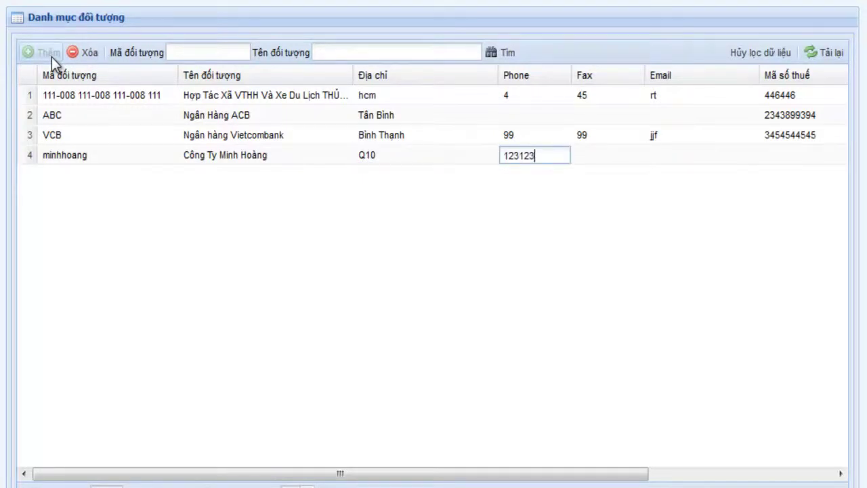
pyautogui.press('Tab')
pyautogui.press('Tab')
pyautogui.press('Tab')
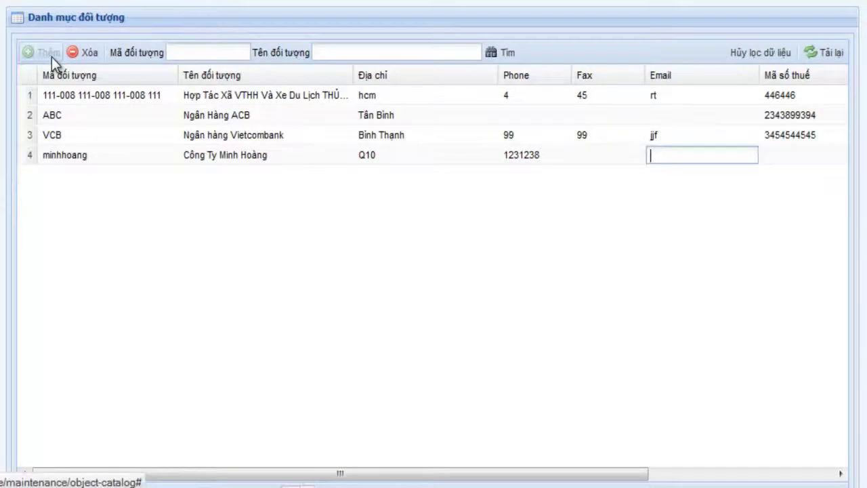
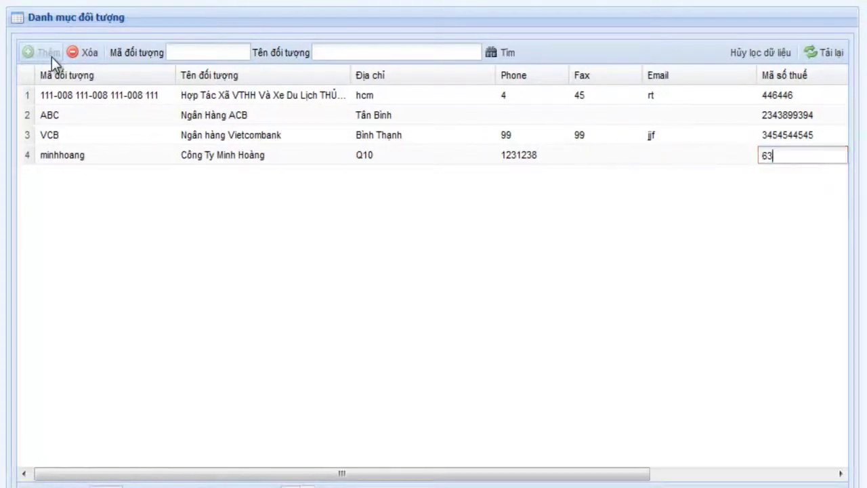
pyautogui.press('Tab')
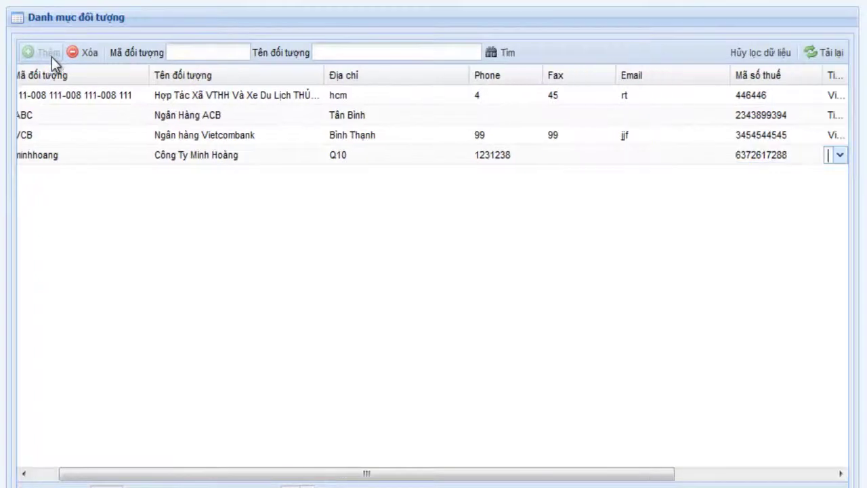
pyautogui.press('Down')
pyautogui.press('Down')
pyautogui.press('Down')
pyautogui.press('Down')
pyautogui.press('Down')
pyautogui.press('Return')
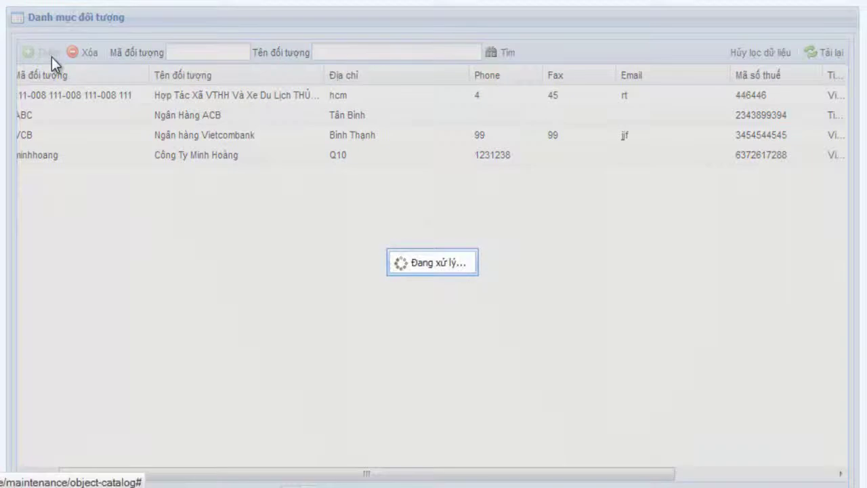
# Widen the Nhà cung cấp column and narrow the Mã số thuế column.
pyautogui.moveTo(373, 473); pyautogui.dragTo(533, 480)
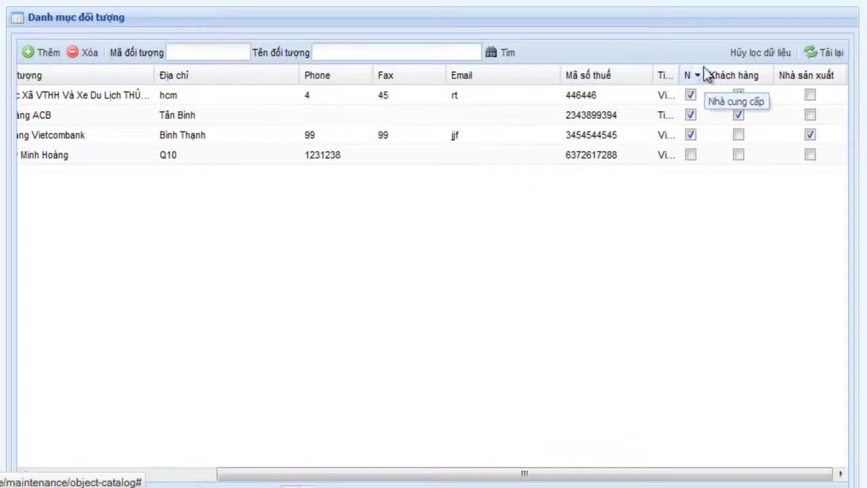
pyautogui.moveTo(705, 70); pyautogui.dragTo(737, 74)
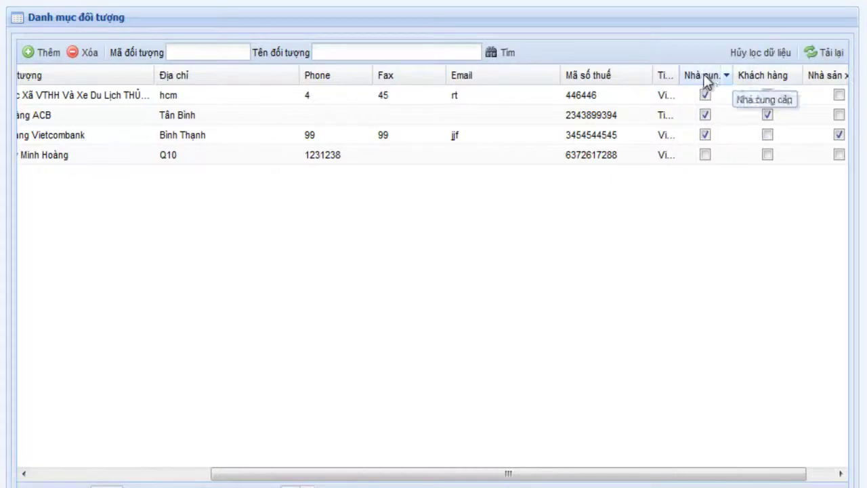
pyautogui.moveTo(654, 71); pyautogui.dragTo(628, 71)
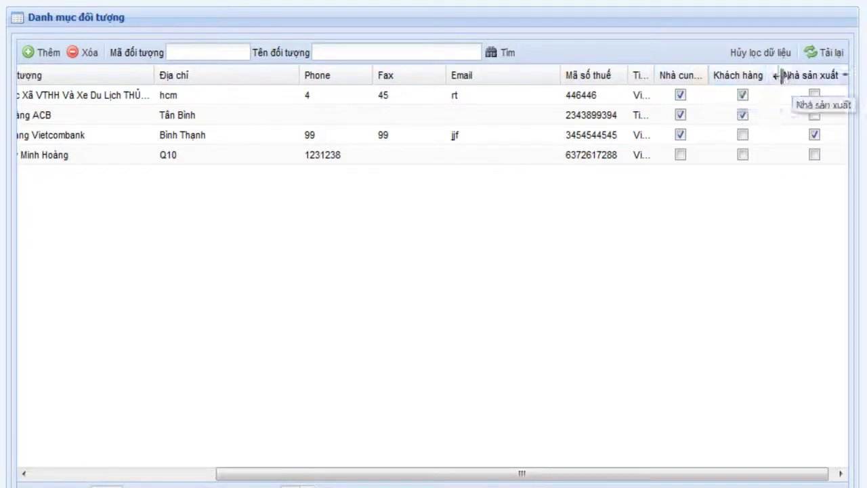
# Tick Nhà cung cấp, Khách hàng and Nhà sản xuất for Công Ty Minh Hoàng.
pyautogui.click(680, 155)
pyautogui.click(743, 155)
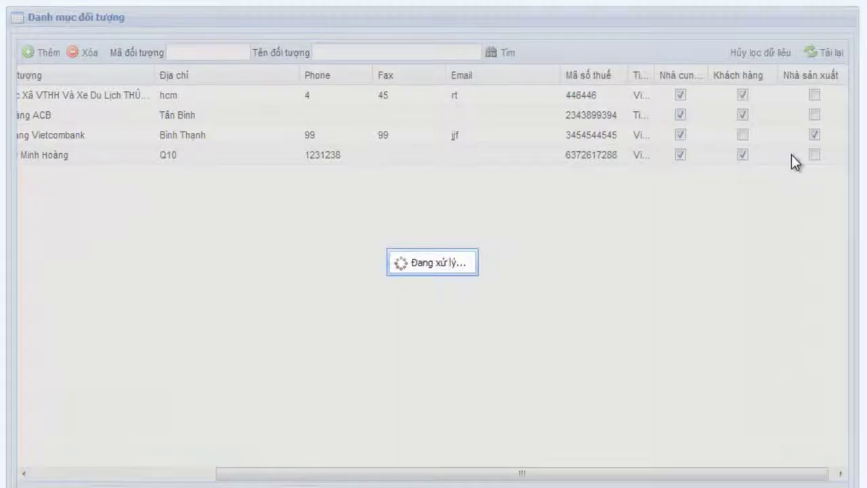
pyautogui.click(813, 155)
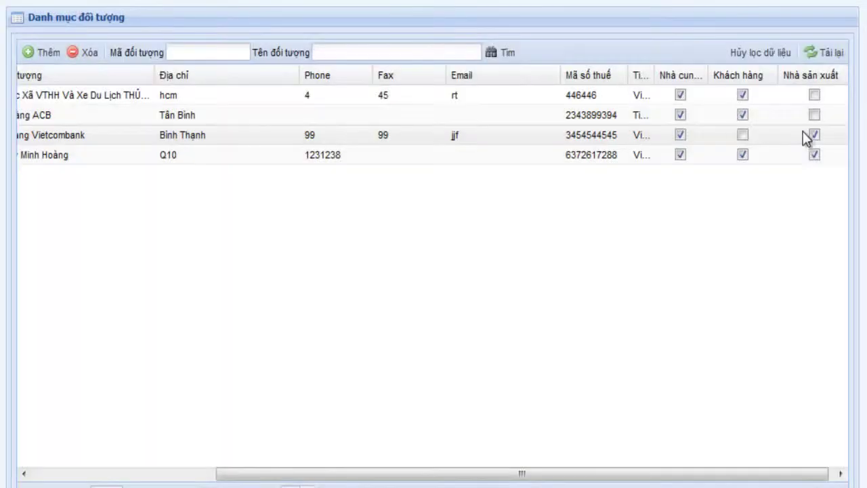
pyautogui.click(702, 77)
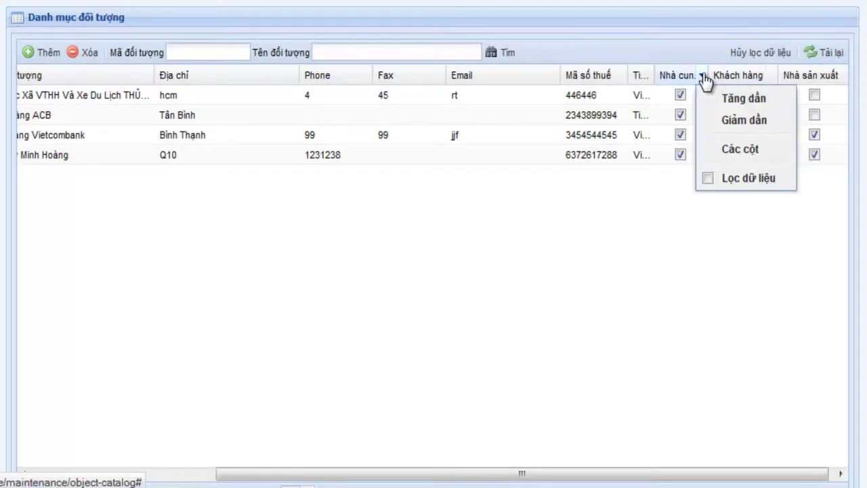
pyautogui.moveTo(720, 187)
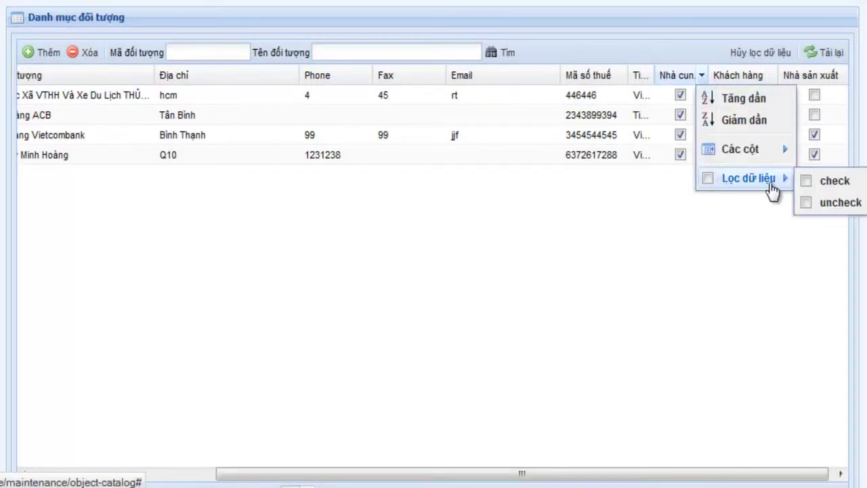
pyautogui.moveTo(750, 151)
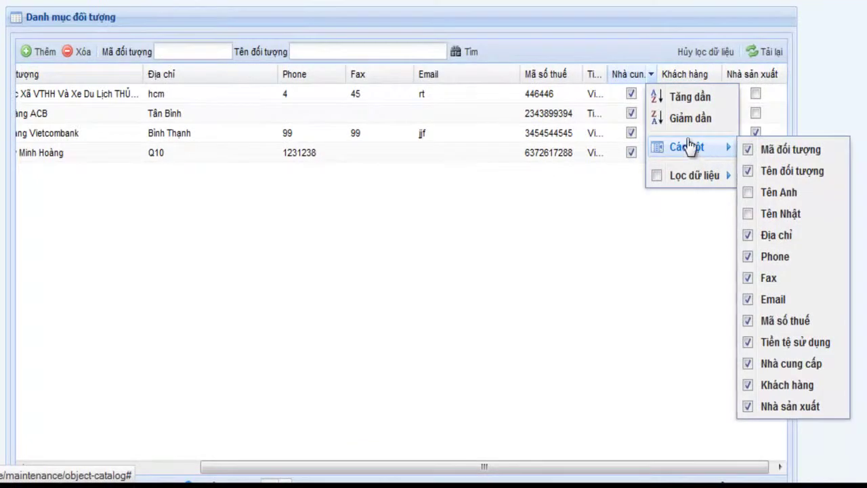
pyautogui.click(593, 54)
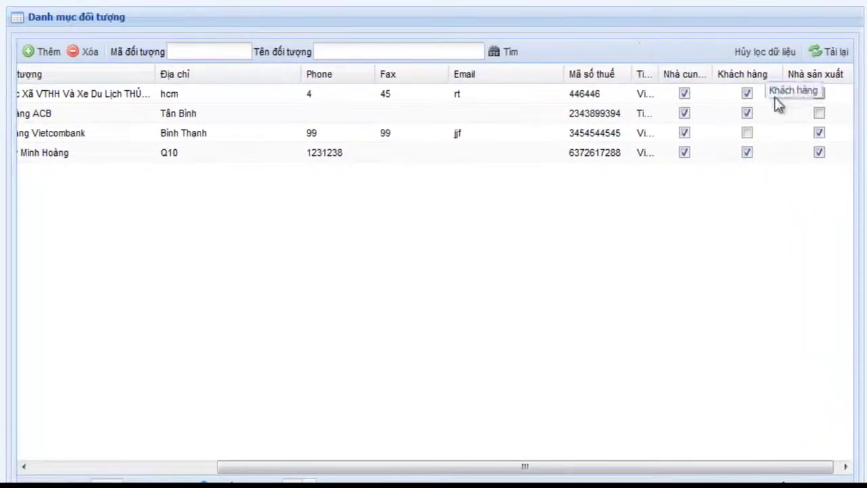
pyautogui.moveTo(736, 467); pyautogui.dragTo(503, 471)
# Add partner row 5 with code minhphu and name 'Coong Ty Minh Phu'.
pyautogui.click(45, 61)
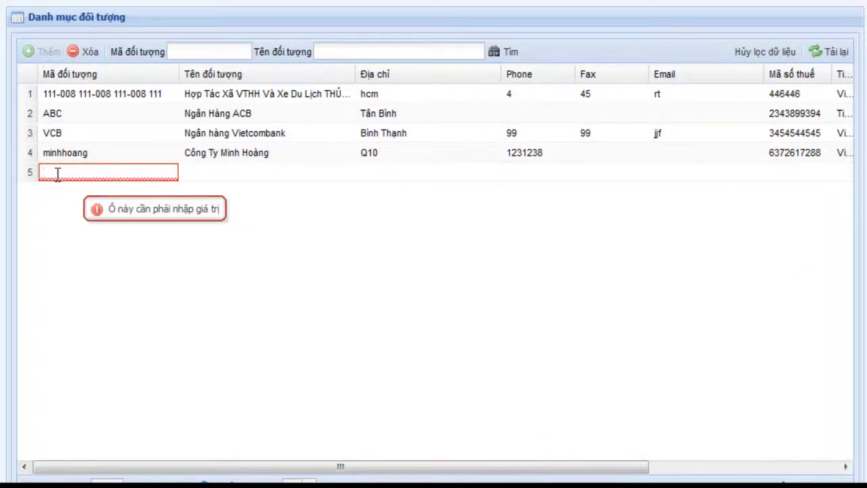
pyautogui.write('Minh')
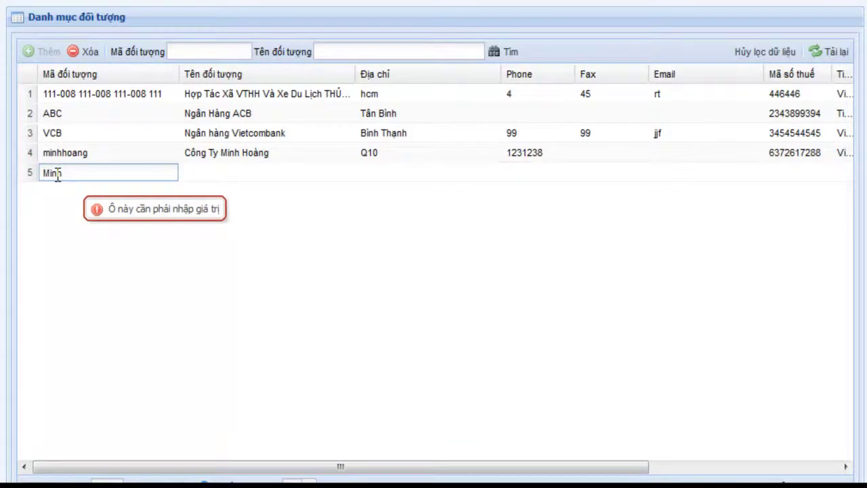
pyautogui.press('BackSpace')
pyautogui.press('BackSpace')
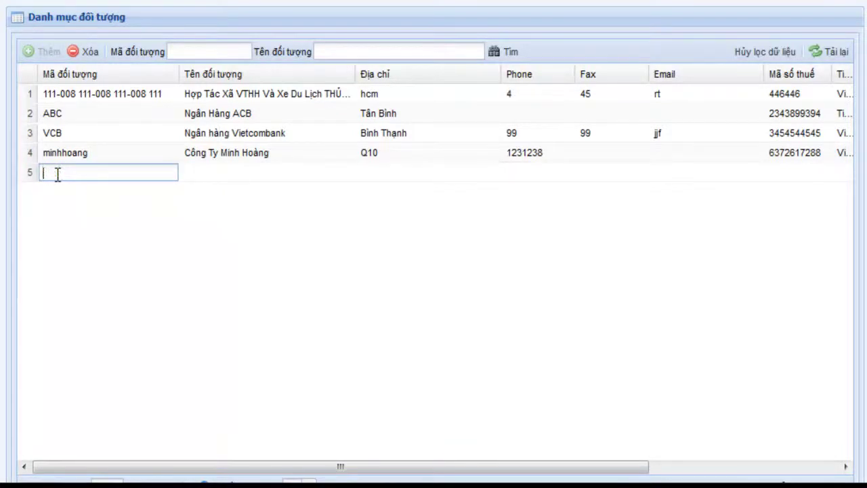
pyautogui.write('minhphu')
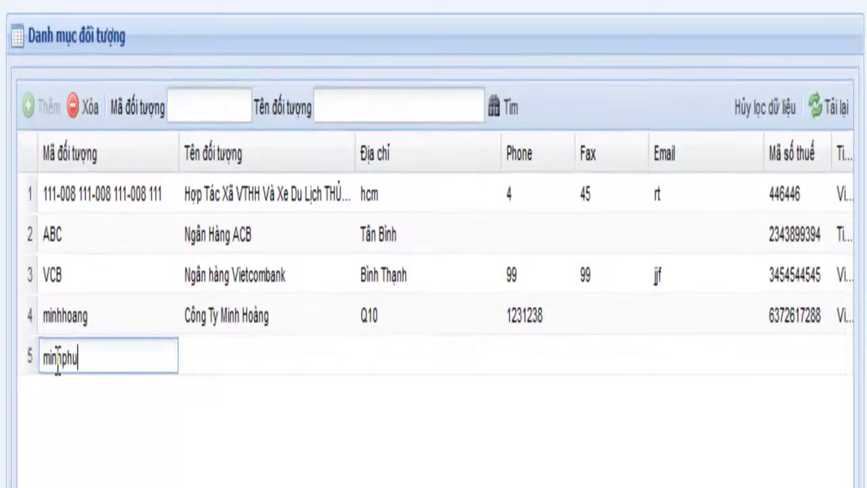
pyautogui.press('Tab')
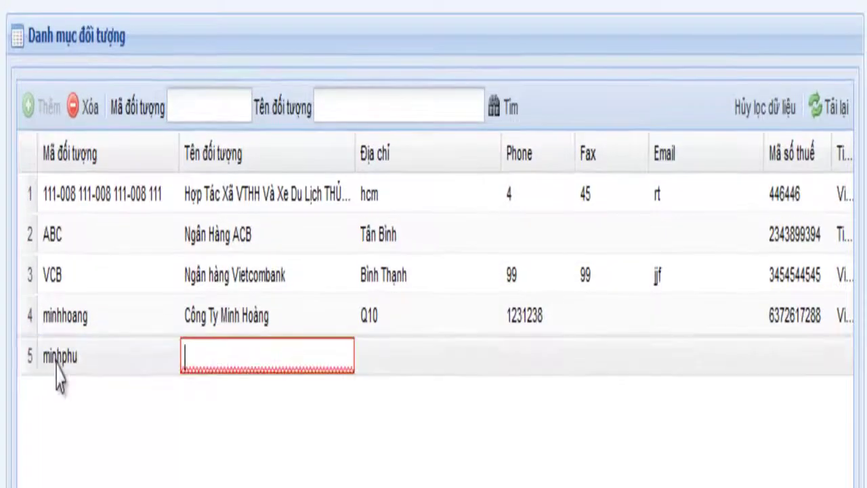
pyautogui.write('C')
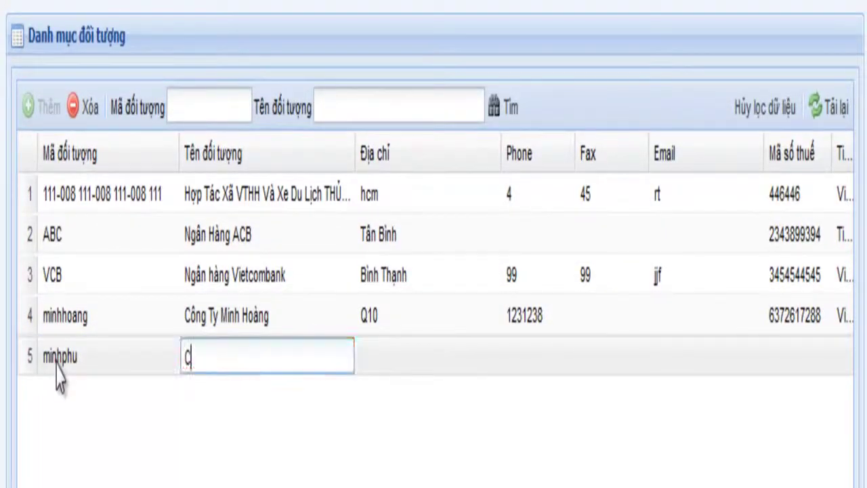
pyautogui.write('oong Ty Minh ')
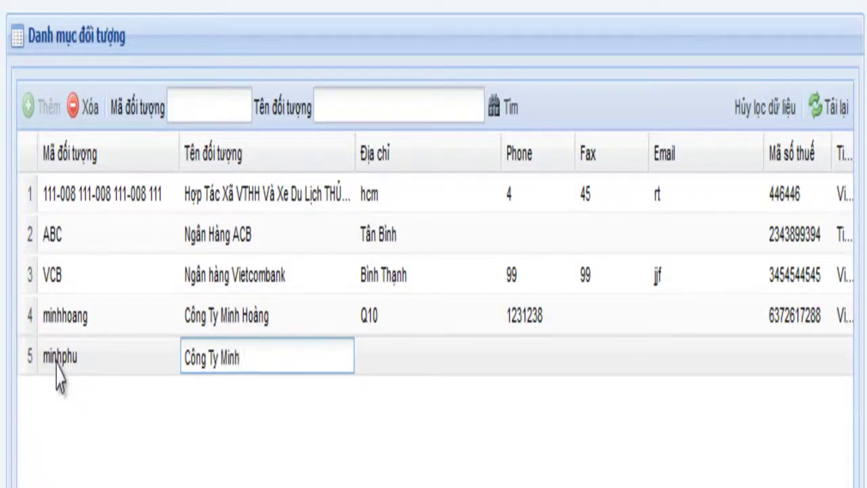
pyautogui.write('PHu')
pyautogui.press('BackSpace')
pyautogui.press('BackSpace')
pyautogui.write('hu')
pyautogui.press('Tab')
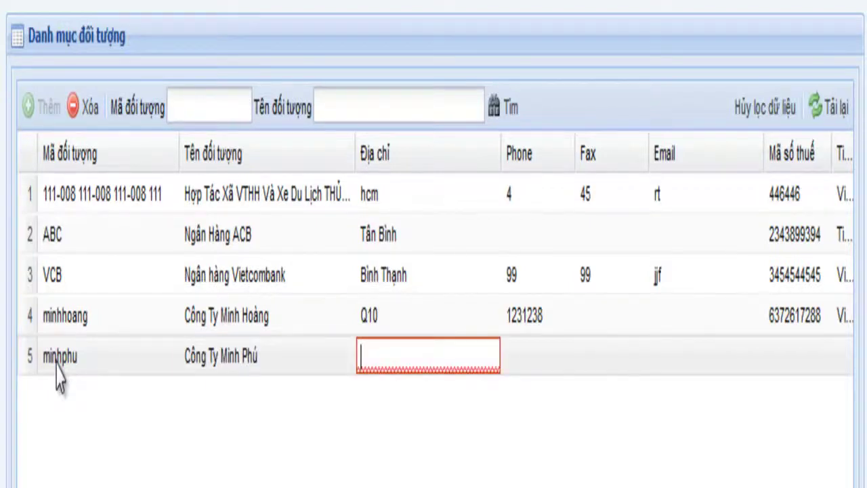
# Enter address Q11, phone and tax code, choose Việt Nam currency, and save row 5.
pyautogui.write('Q11')
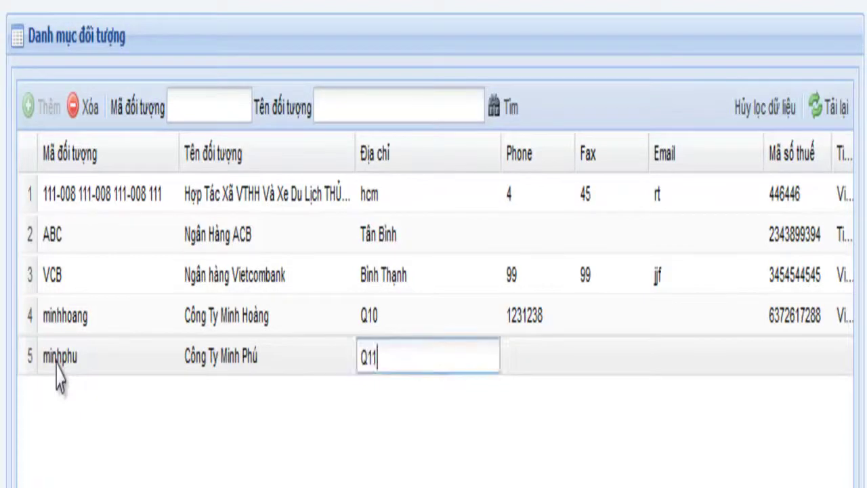
pyautogui.press('Tab')
pyautogui.write('742894298')
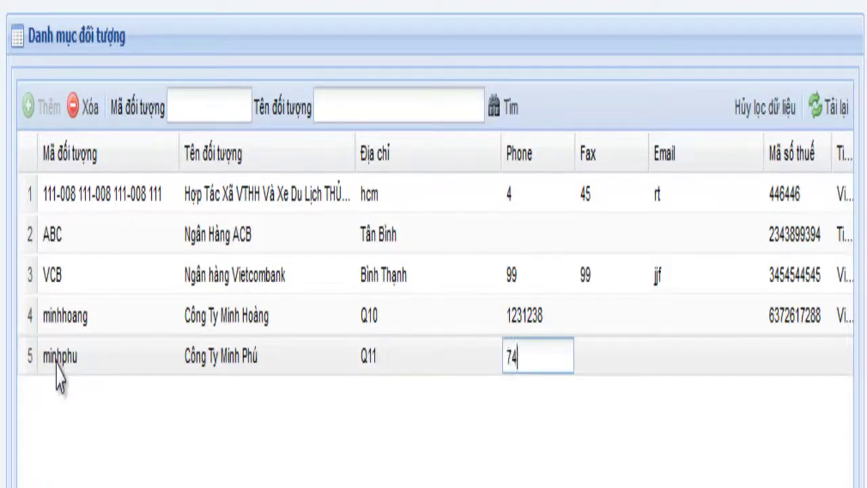
pyautogui.press('Tab')
pyautogui.press('Tab')
pyautogui.press('Tab')
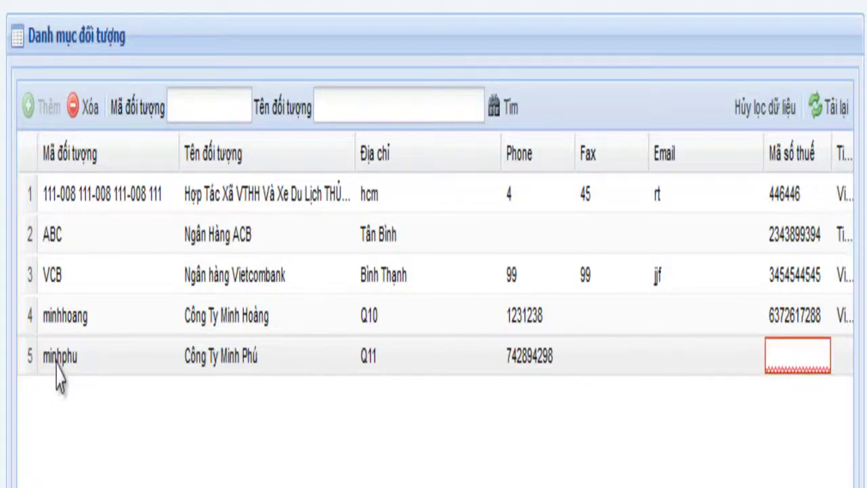
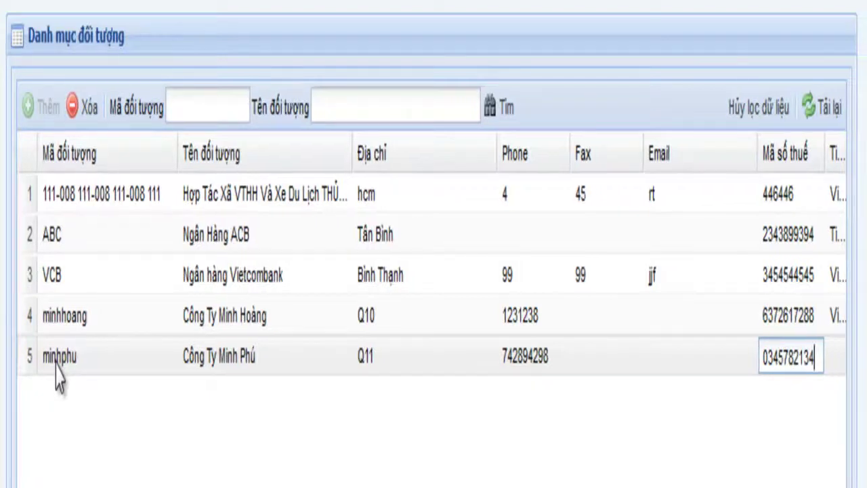
pyautogui.press('Tab')
pyautogui.press('Down')
pyautogui.press('Down')
pyautogui.press('Down')
pyautogui.press('Return')
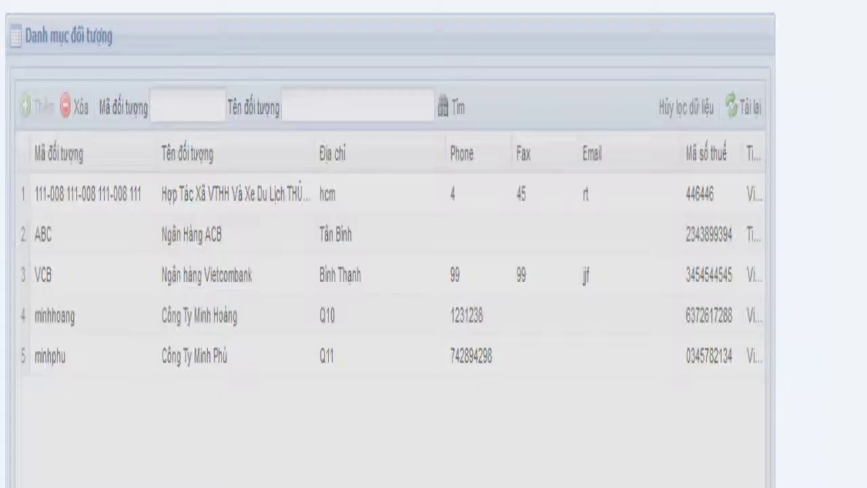
# Mark the row 5 partner as supplier, customer and manufacturer.
pyautogui.press('Tab')
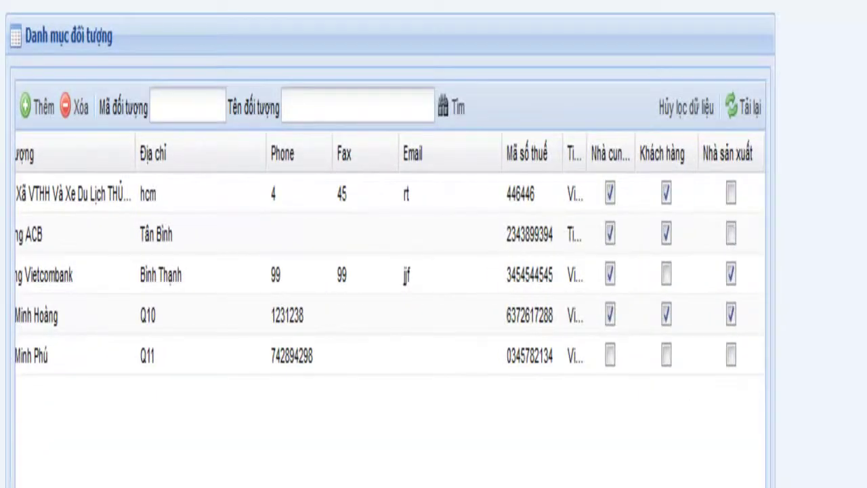
pyautogui.click(610, 356)
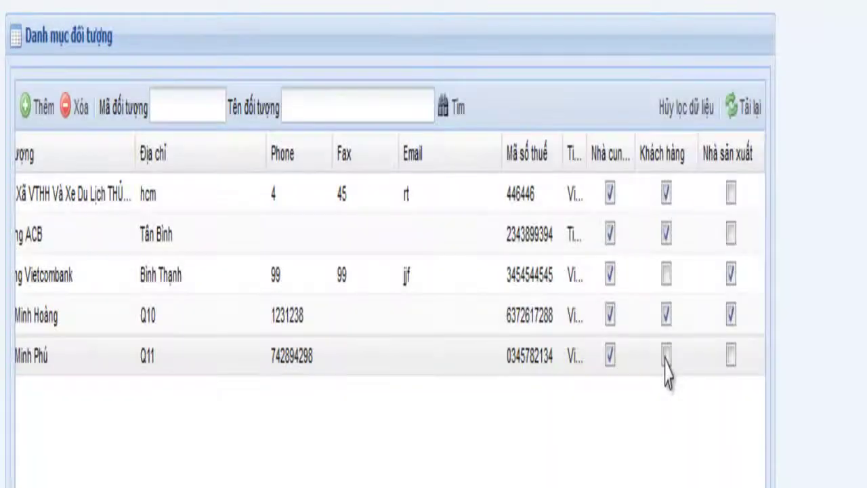
pyautogui.click(664, 354)
pyautogui.click(730, 354)
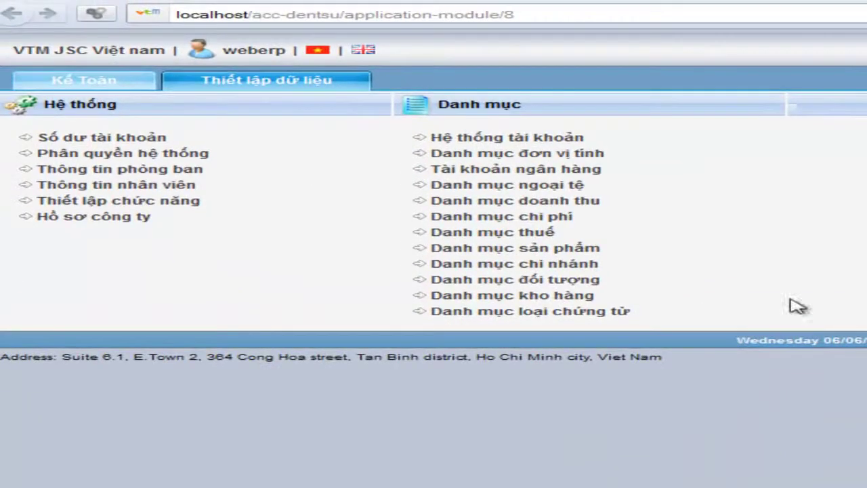
# Open the Danh mục kho hàng warehouse catalogue in a new tab.
pyautogui.rightClick(527, 297)
pyautogui.click(626, 311)
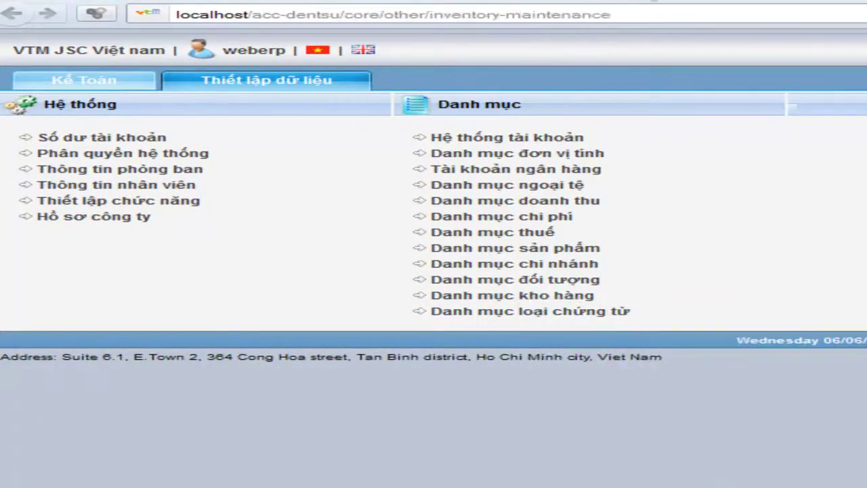
pyautogui.click(585, 8)
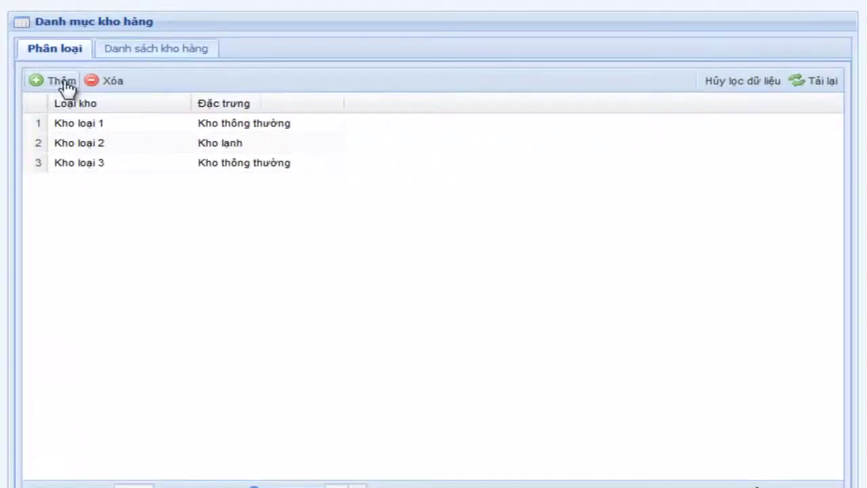
# Add warehouse type 'Kho loại 4' with characteristic Kho lạnh.
pyautogui.click(37, 83)
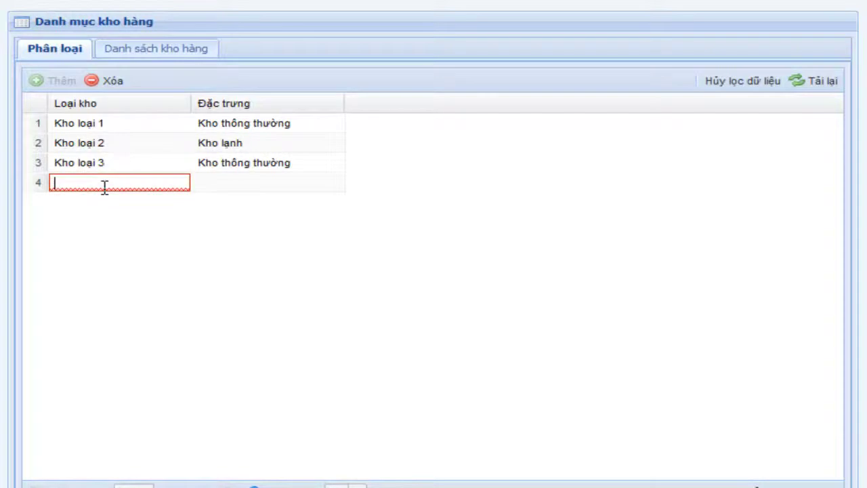
pyautogui.write('kHO')
pyautogui.press('BackSpace')
pyautogui.press('BackSpace')
pyautogui.press('BackSpace')
pyautogui.write('Kho loại ')
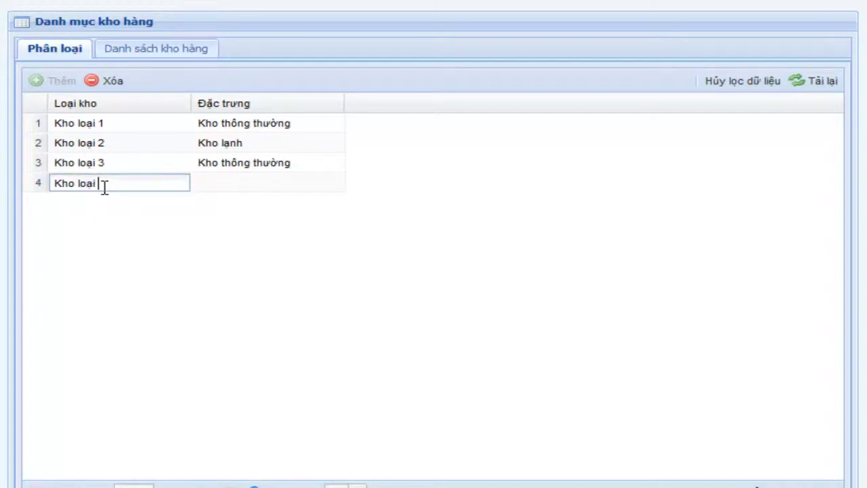
pyautogui.write('4')
pyautogui.press('Tab')
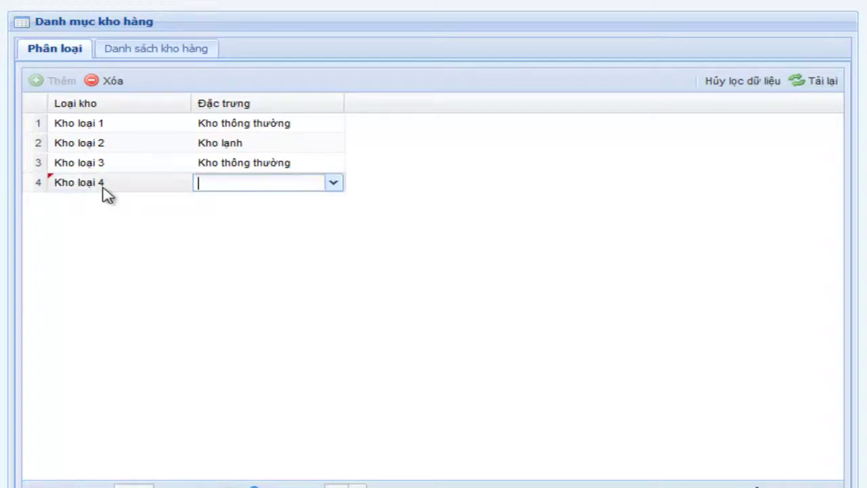
pyautogui.press('Down')
pyautogui.press('Down')
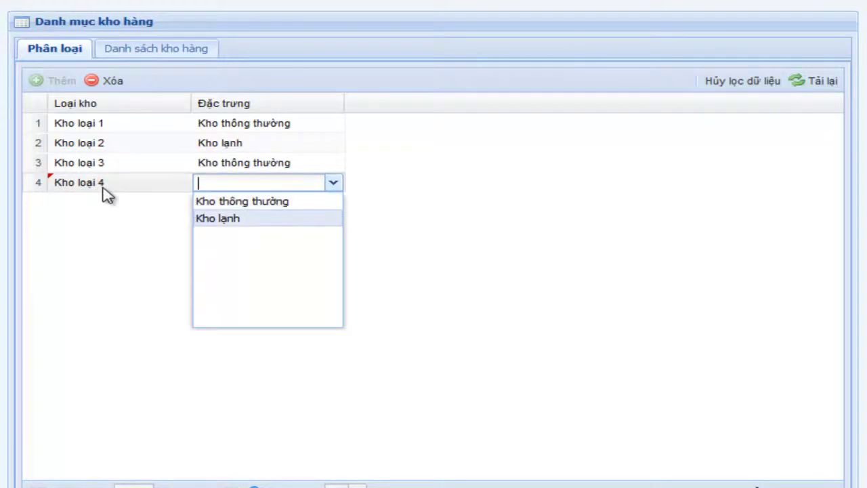
pyautogui.press('Return')
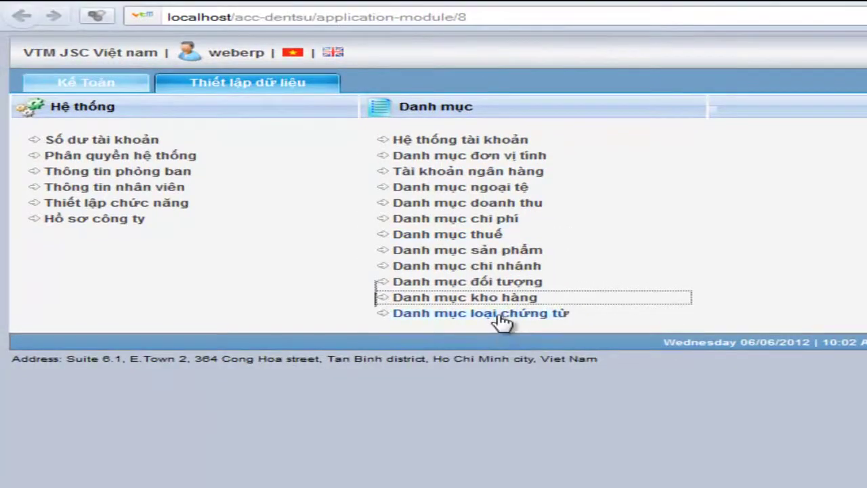
# Open Danh mục loại chứng từ in a new tab and load the Phiếu chi row.
pyautogui.rightClick(500, 314)
pyautogui.click(552, 332)
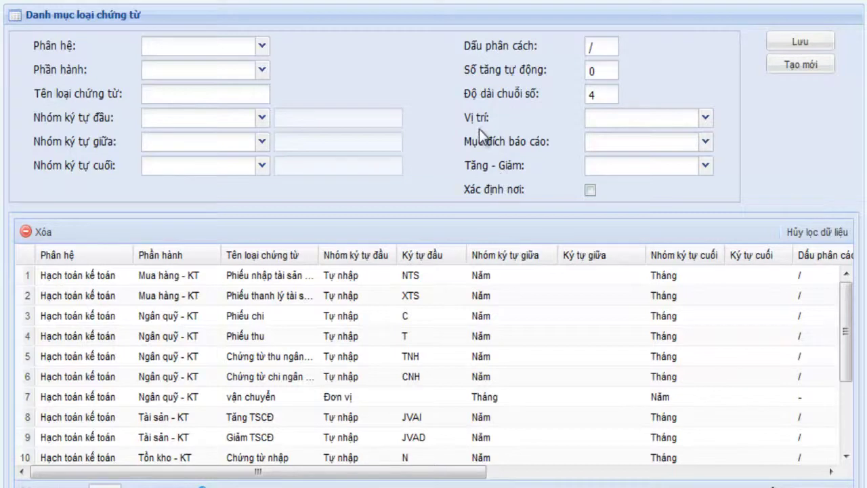
pyautogui.click(263, 319)
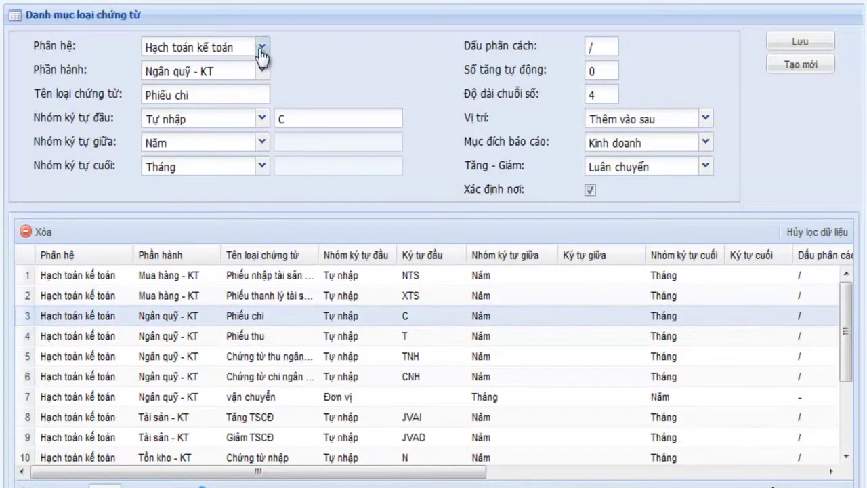
# Check module Hạch toán kế toán, function Ngân quỹ - KT and name Phiếu chi.
pyautogui.click(261, 48)
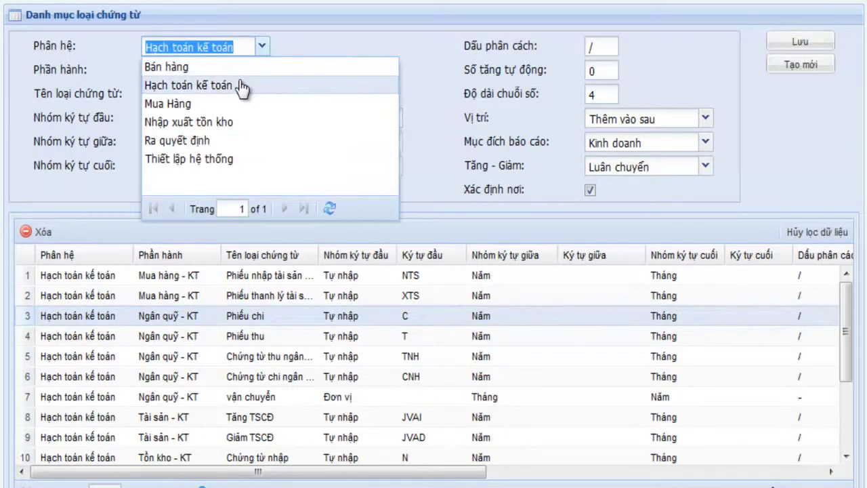
pyautogui.click(293, 47)
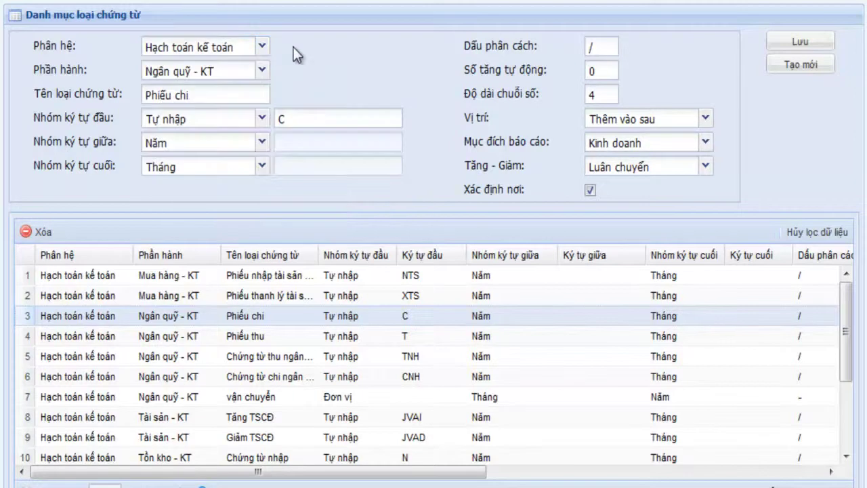
pyautogui.click(260, 79)
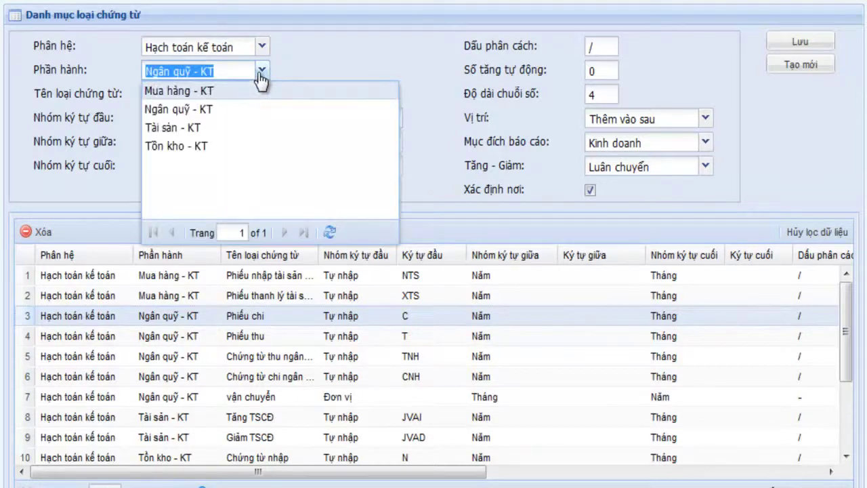
pyautogui.click(300, 68)
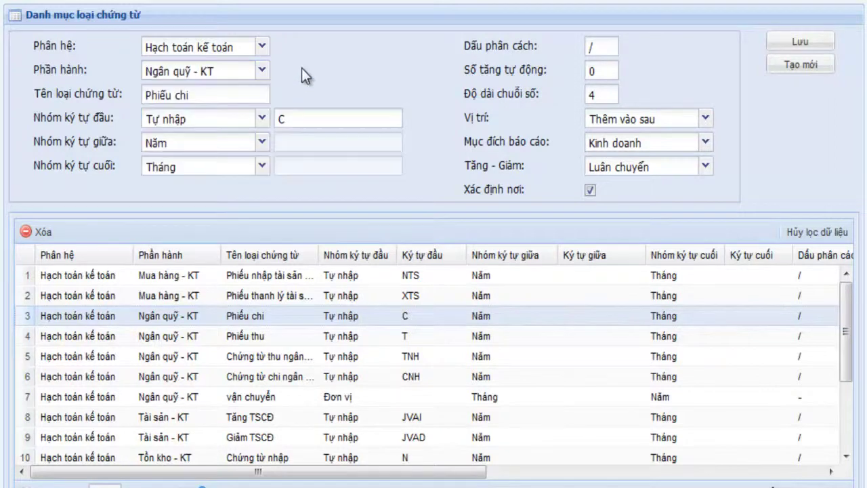
pyautogui.click(222, 96)
pyautogui.click(224, 95)
# Review numbering groups: prefix Tự nhập with text C, middle Năm, ending Tháng.
pyautogui.click(223, 121)
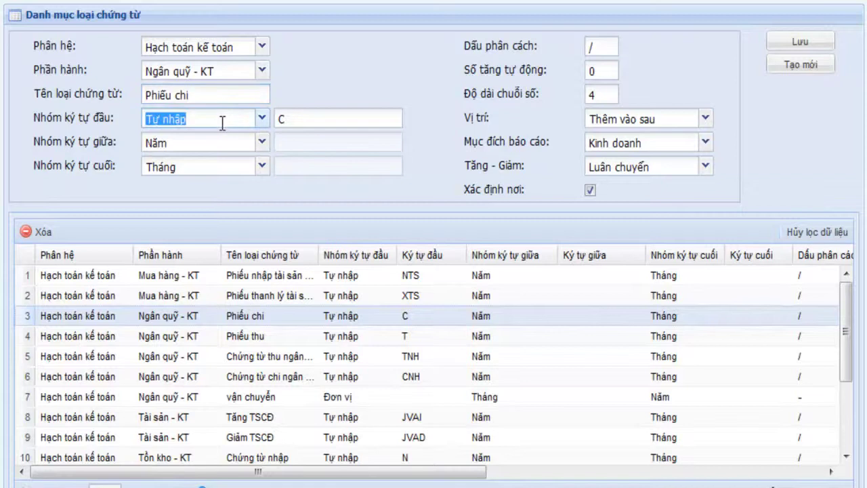
pyautogui.click(261, 124)
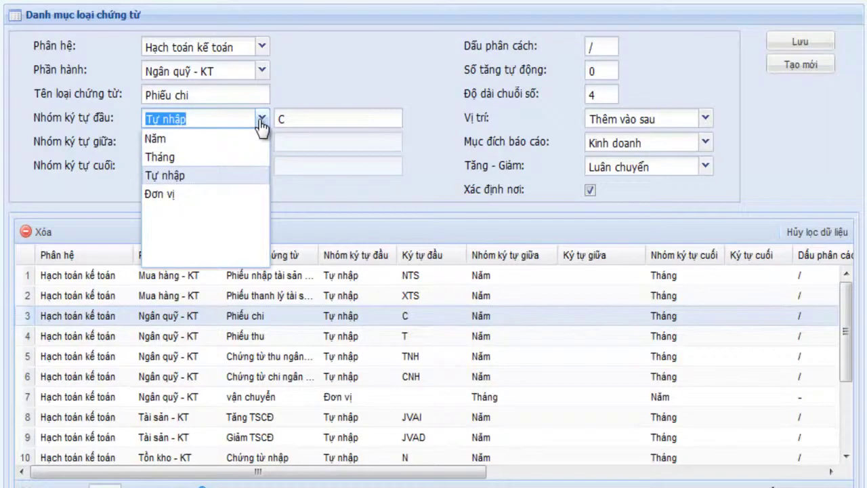
pyautogui.click(261, 124)
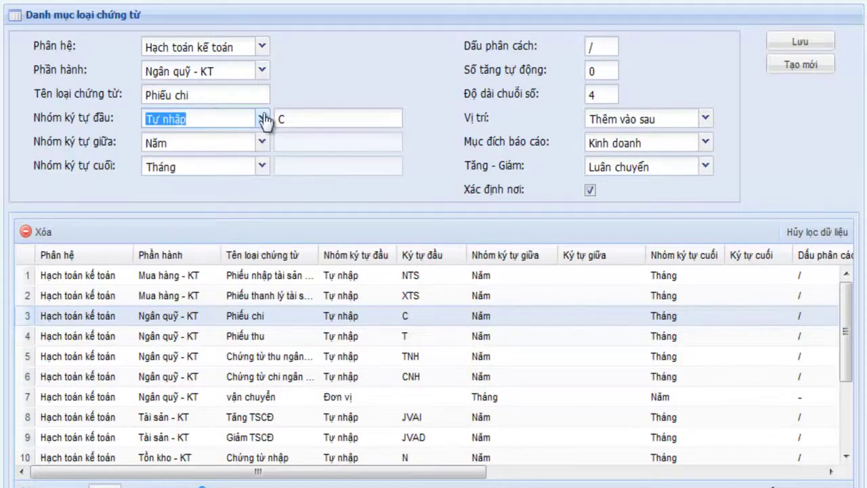
pyautogui.click(291, 120)
pyautogui.click(223, 138)
pyautogui.click(229, 166)
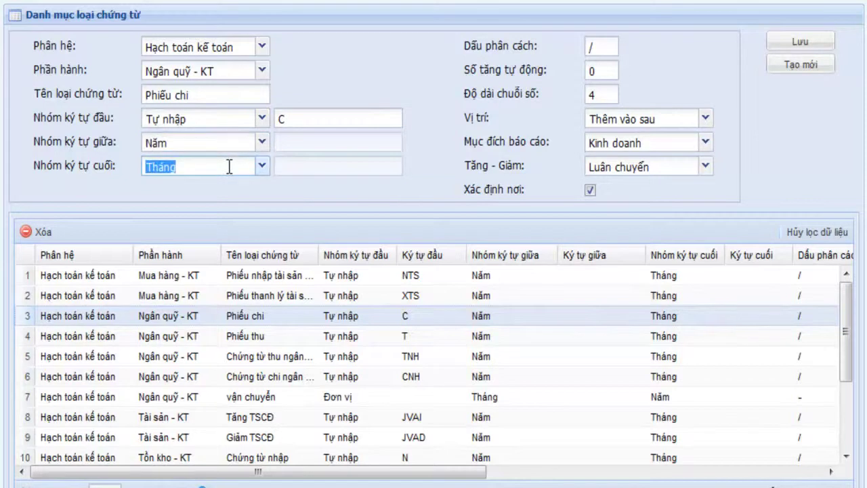
# Review separator, start number, length 4, Thêm vào sau, Kinh doanh and Luân chuyển settings.
pyautogui.click(587, 49)
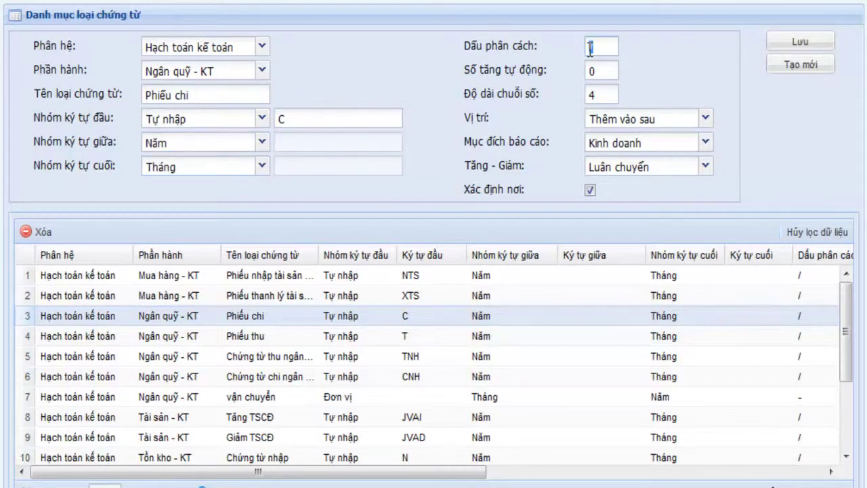
pyautogui.click(591, 71)
pyautogui.click(606, 98)
pyautogui.click(627, 115)
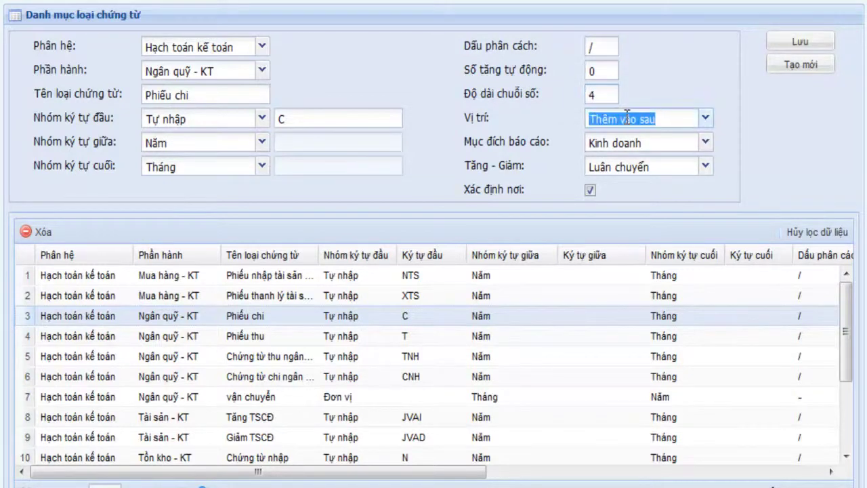
pyautogui.click(627, 146)
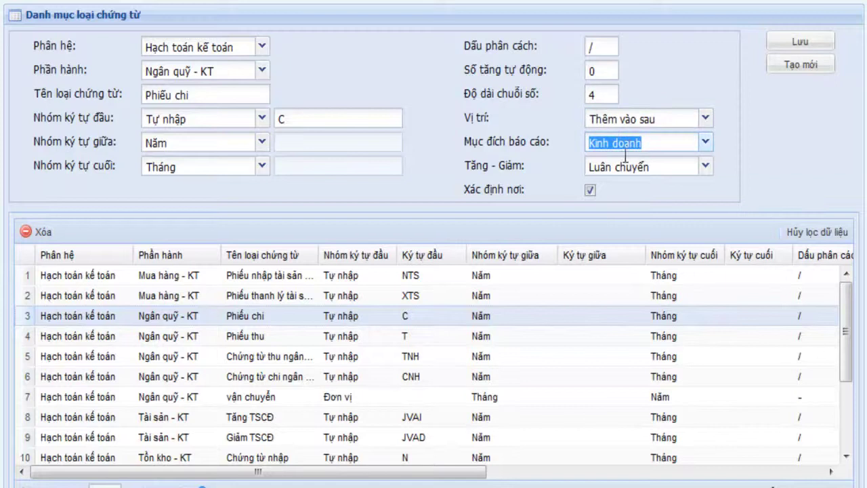
pyautogui.click(629, 175)
pyautogui.press('Tab')
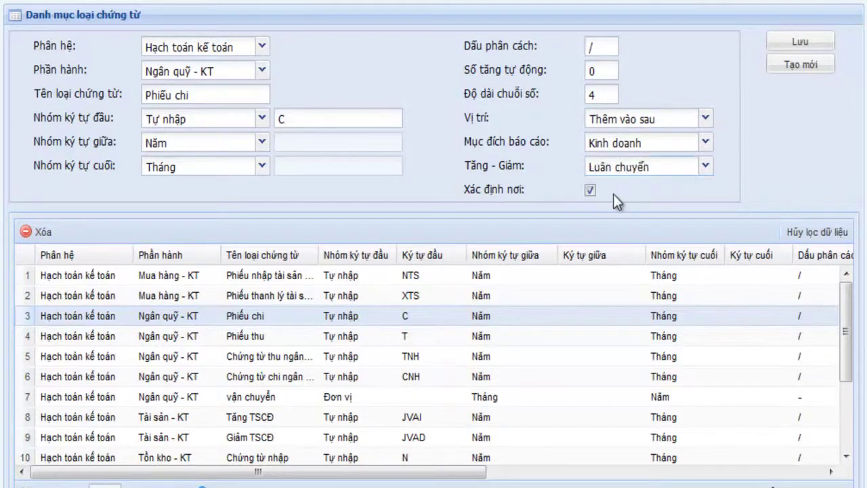
# Reset the form with Tạo mới, scroll the grid to rows 13–15, then return to Thiết lập dữ liệu.
pyautogui.click(790, 70)
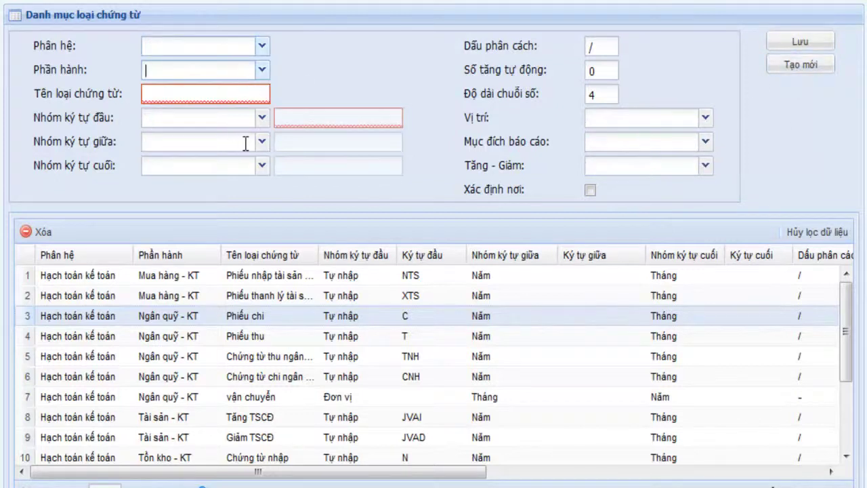
pyautogui.scroll(-3, 433, 271)
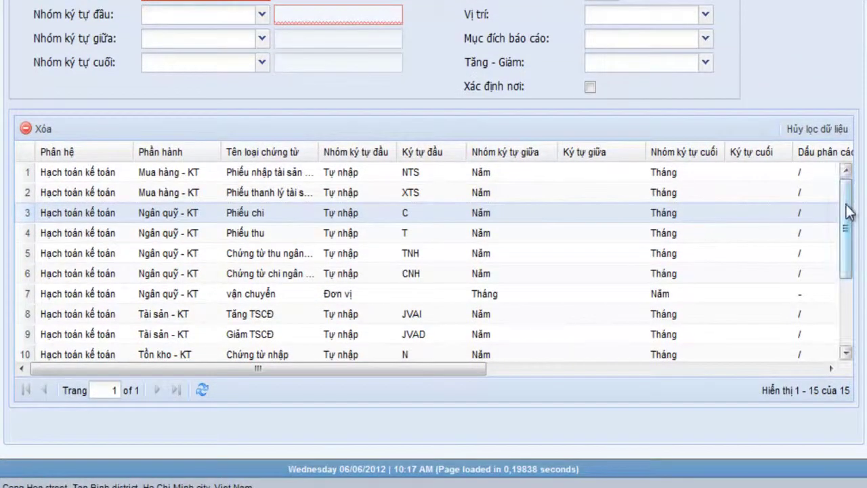
pyautogui.scroll(-1, 848, 226)
pyautogui.moveTo(847, 225); pyautogui.dragTo(848, 239)
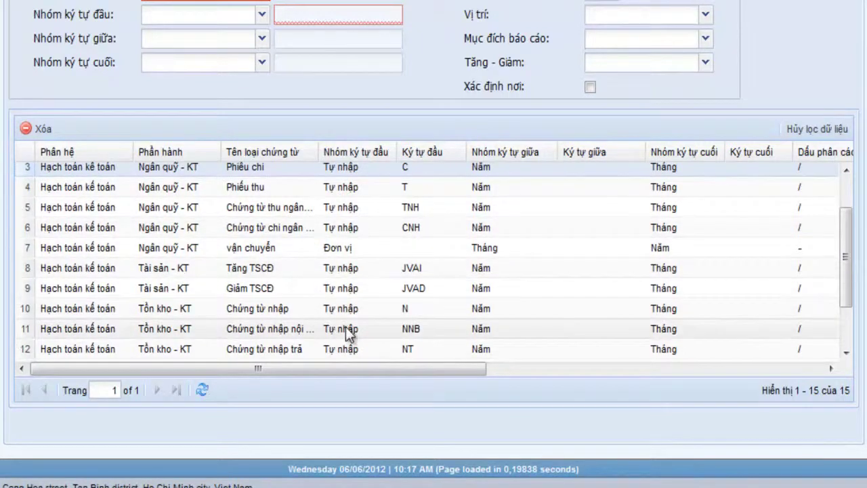
pyautogui.scroll(-1, 346, 328)
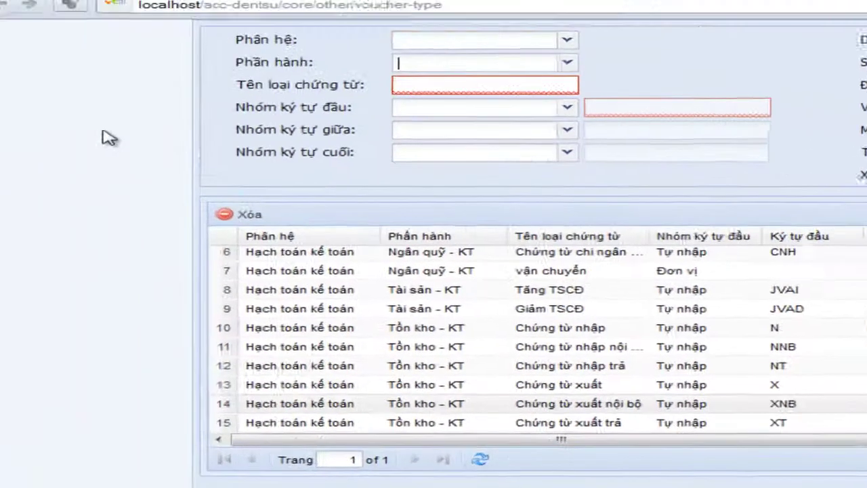
pyautogui.hotkey('alt', 'Left')
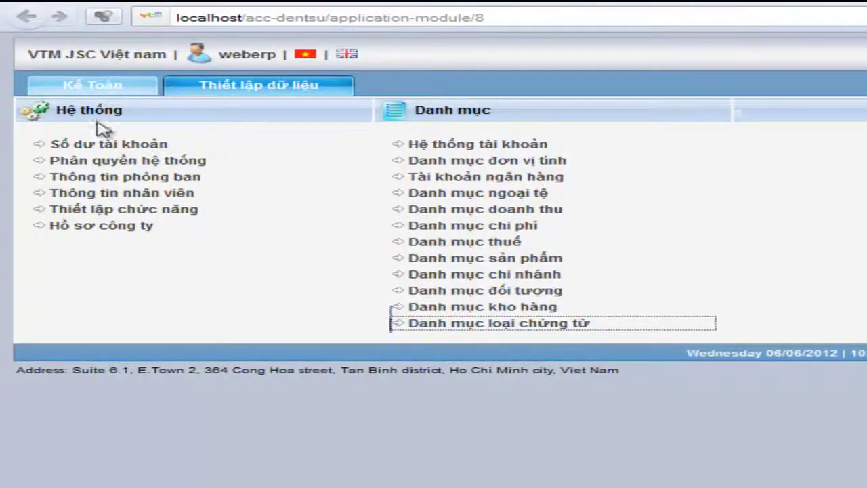
# Open Số dư tài khoản in a new tab and switch to the Thiết lập số dư ban đầu page.
pyautogui.rightClick(90, 150)
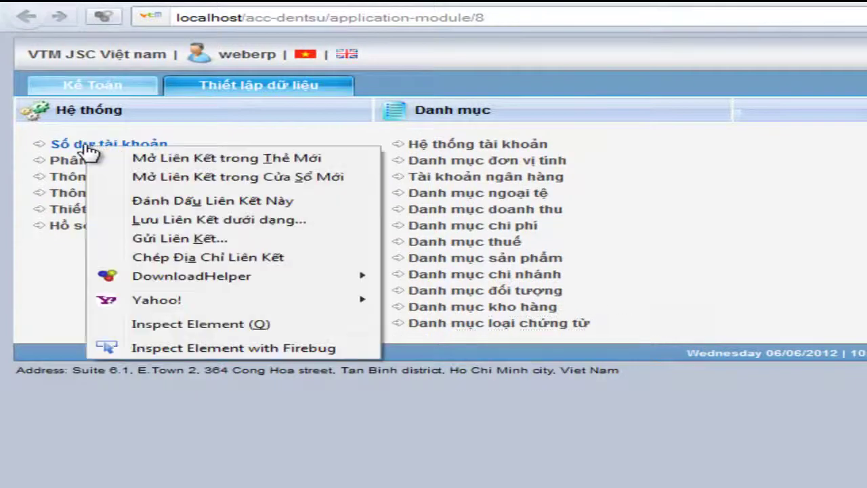
pyautogui.click(166, 158)
pyautogui.click(481, 4)
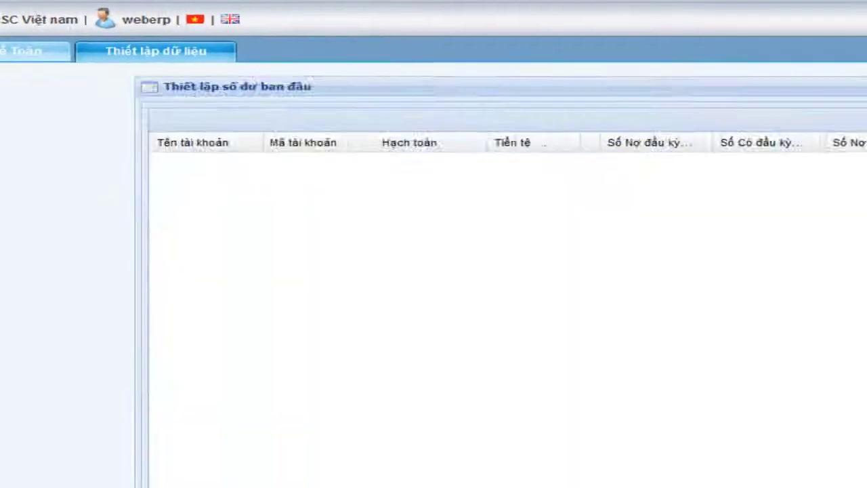